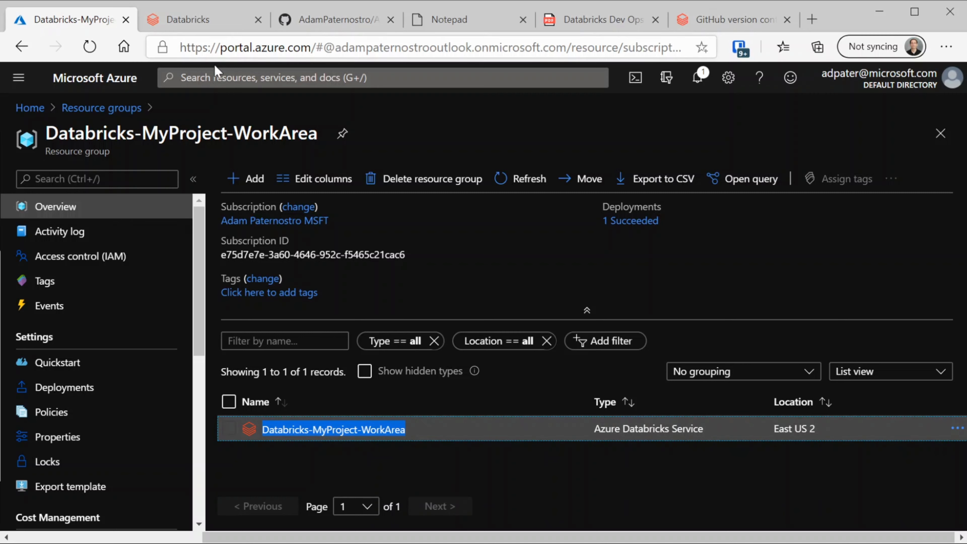
# Glance at the Databricks workspace home, then bring up the agenda notes with the Work Area steps
pyautogui.click(199, 22)
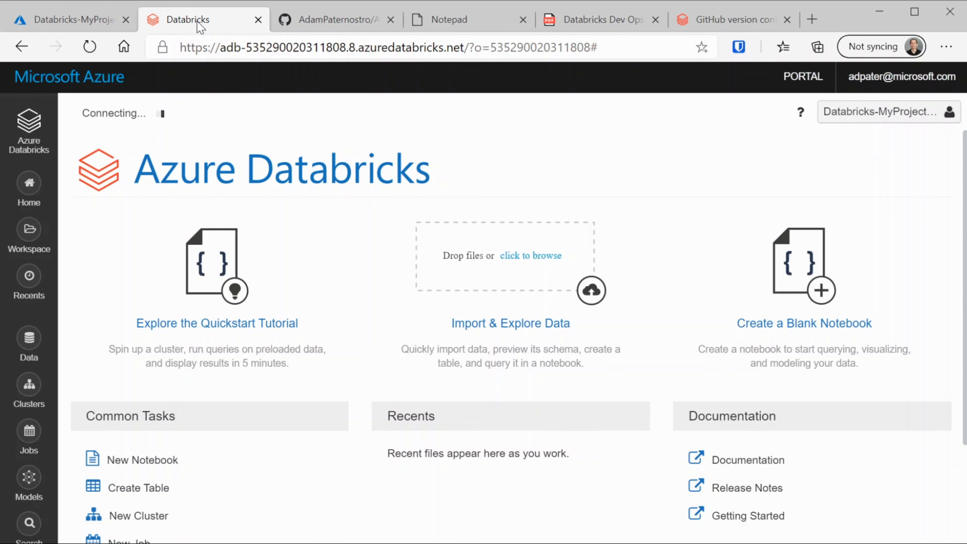
pyautogui.click(477, 23)
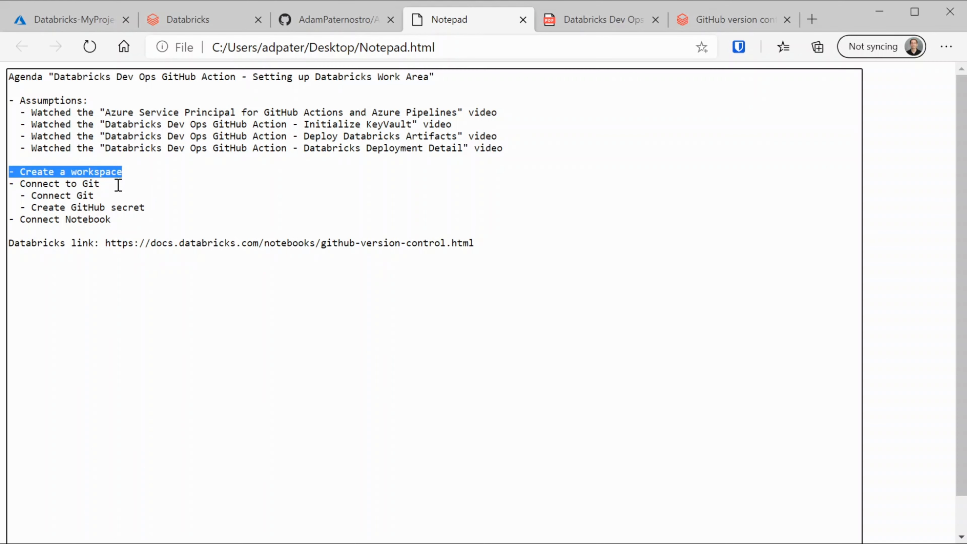
# Highlight the Connect to Git, Create GitHub secret and Connect Notebook agenda items
pyautogui.moveTo(118, 185); pyautogui.dragTo(2, 184)
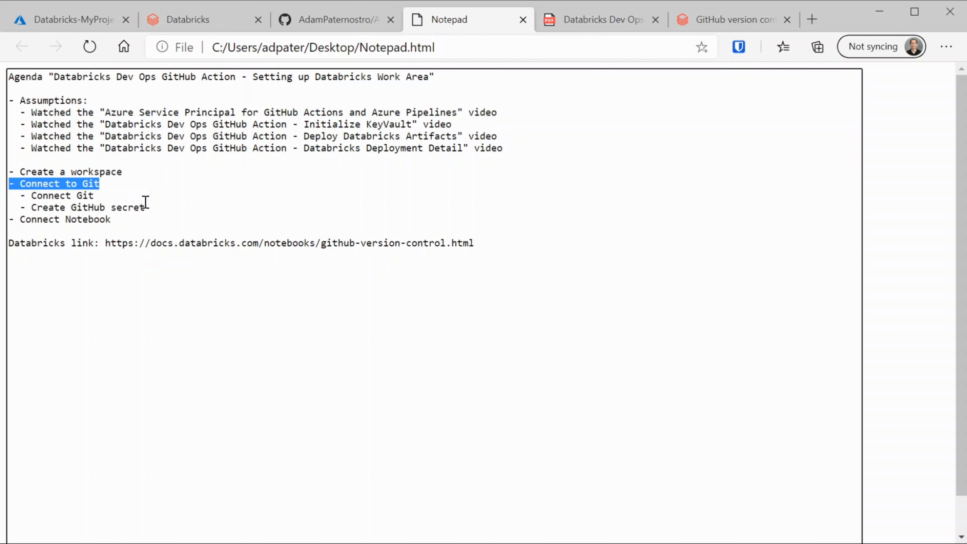
pyautogui.moveTo(152, 212); pyautogui.dragTo(3, 213)
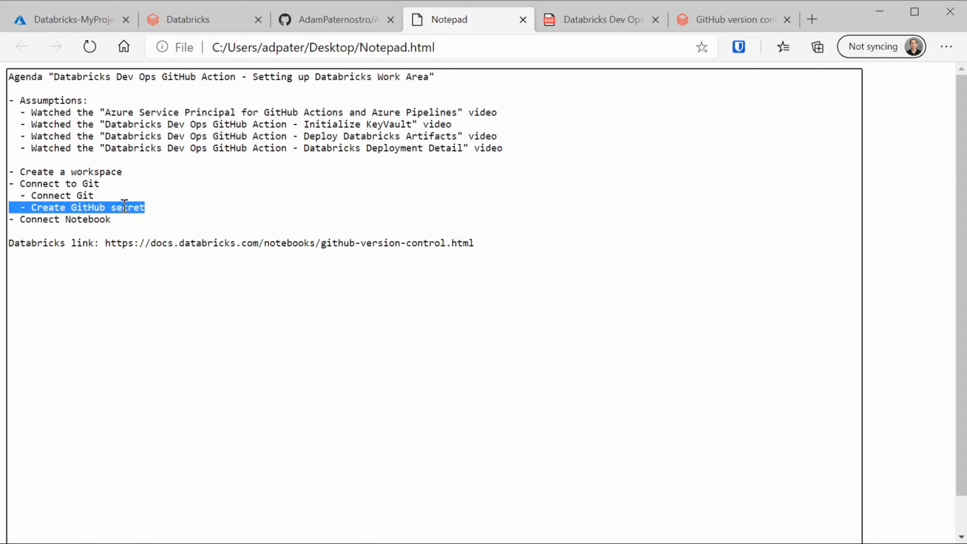
pyautogui.moveTo(125, 222); pyautogui.dragTo(4, 225)
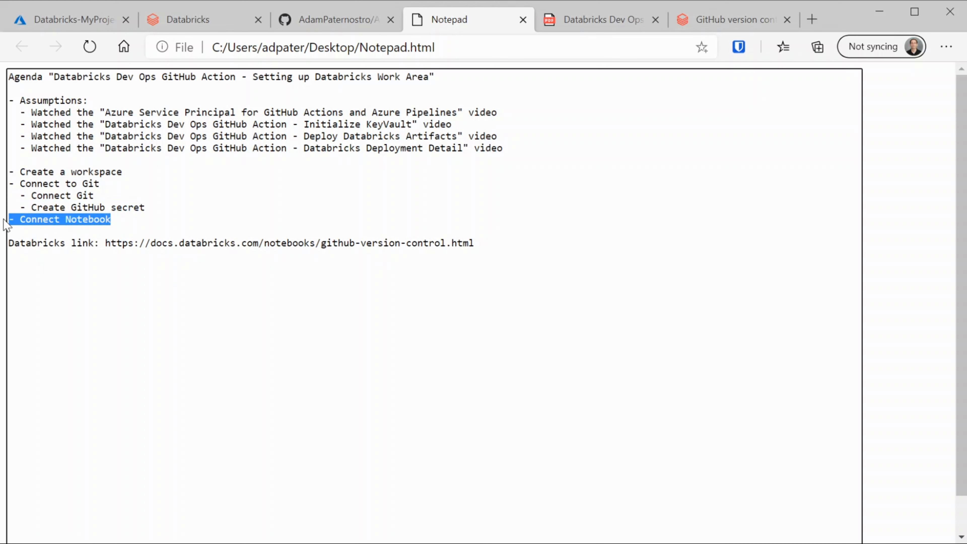
# Revisit the Azure resource group and Databricks home, then show the Databricks Dev Ops PDF
pyautogui.click(87, 20)
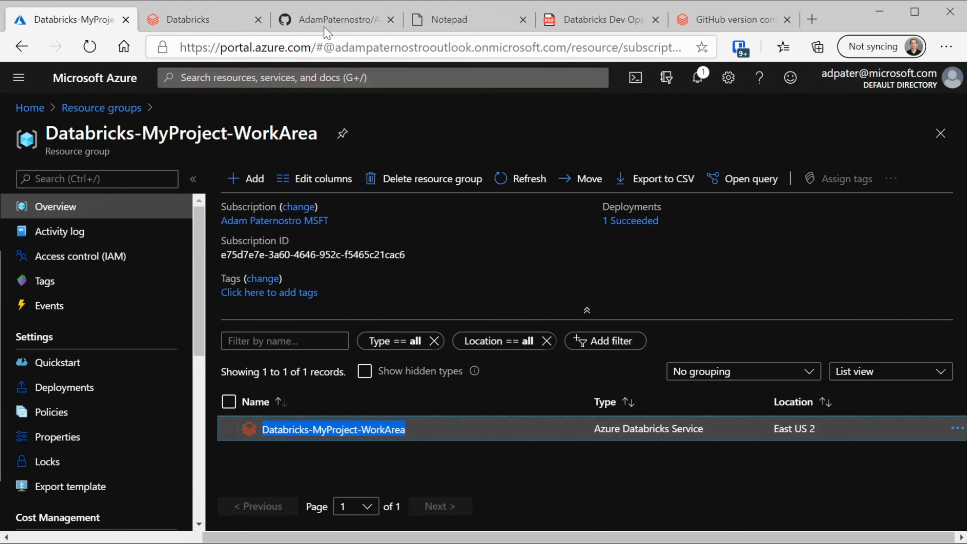
pyautogui.click(218, 20)
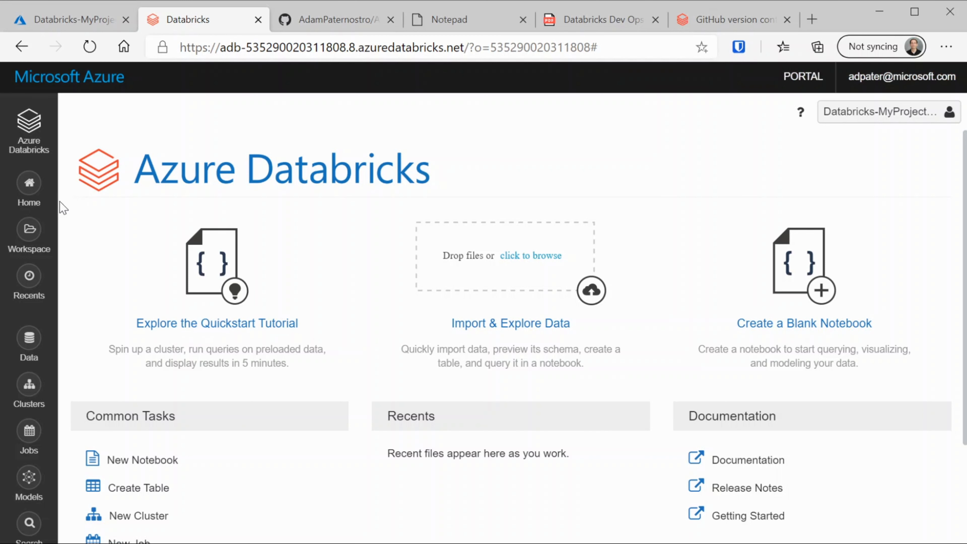
pyautogui.click(608, 23)
pyautogui.click(396, 258)
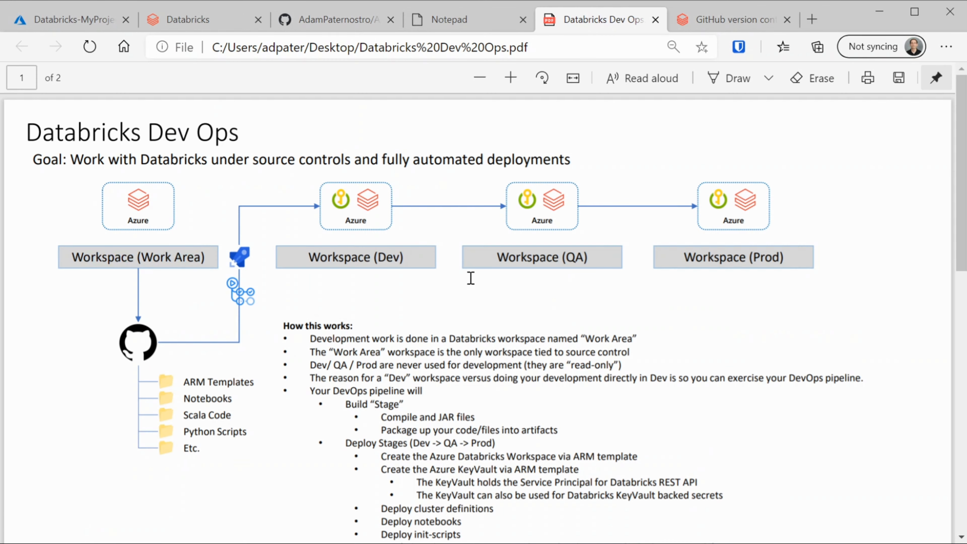
pyautogui.doubleClick(577, 258)
pyautogui.moveTo(755, 258); pyautogui.dragTo(771, 258)
pyautogui.moveTo(185, 381); pyautogui.dragTo(210, 451)
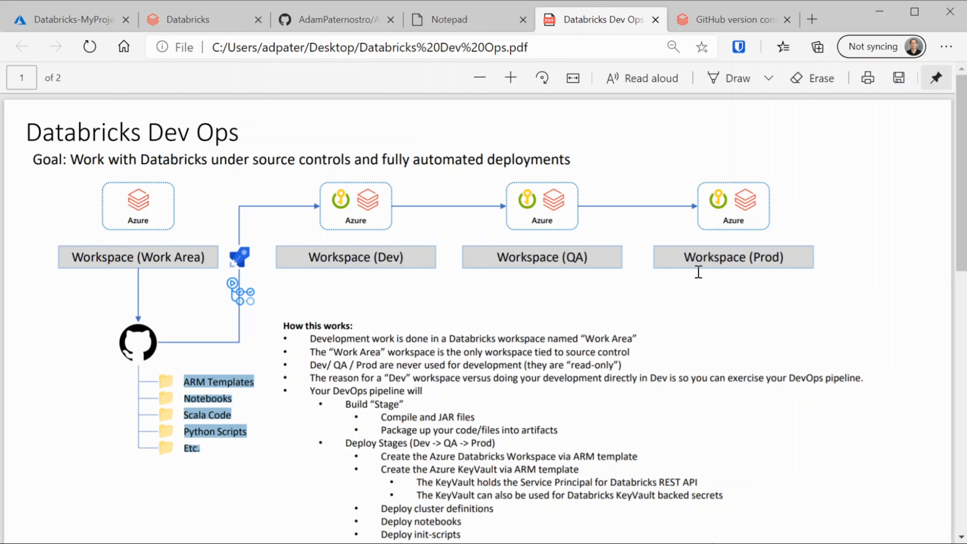
pyautogui.moveTo(71, 257); pyautogui.dragTo(212, 256)
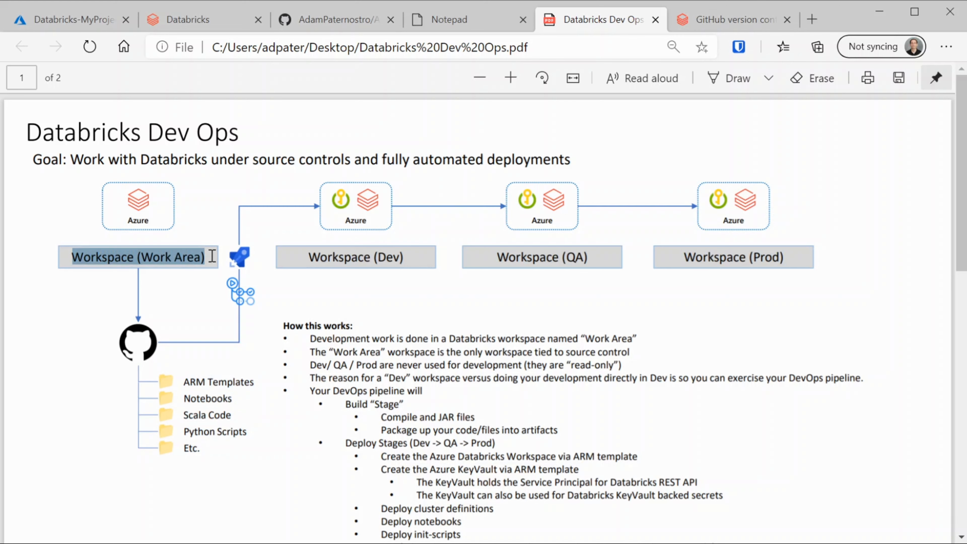
pyautogui.click(143, 347)
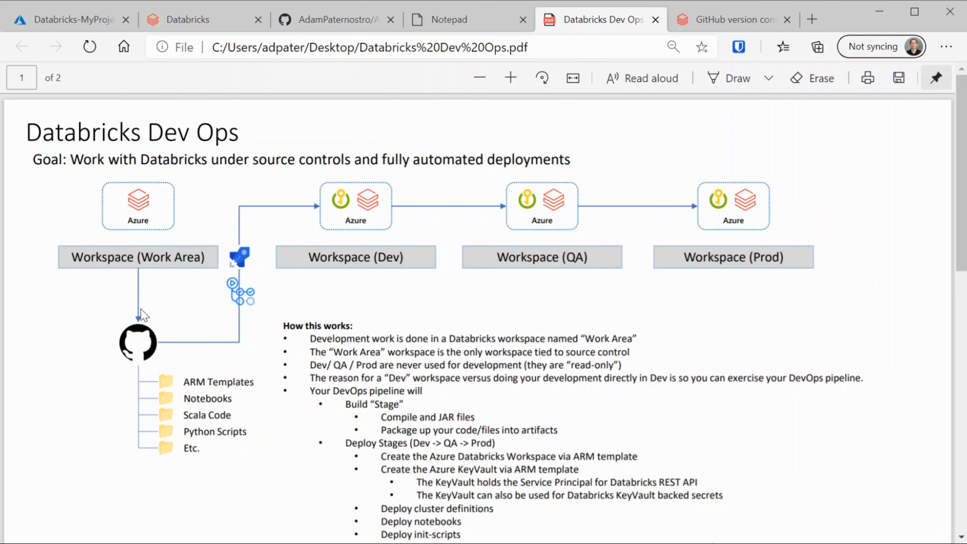
pyautogui.click(189, 22)
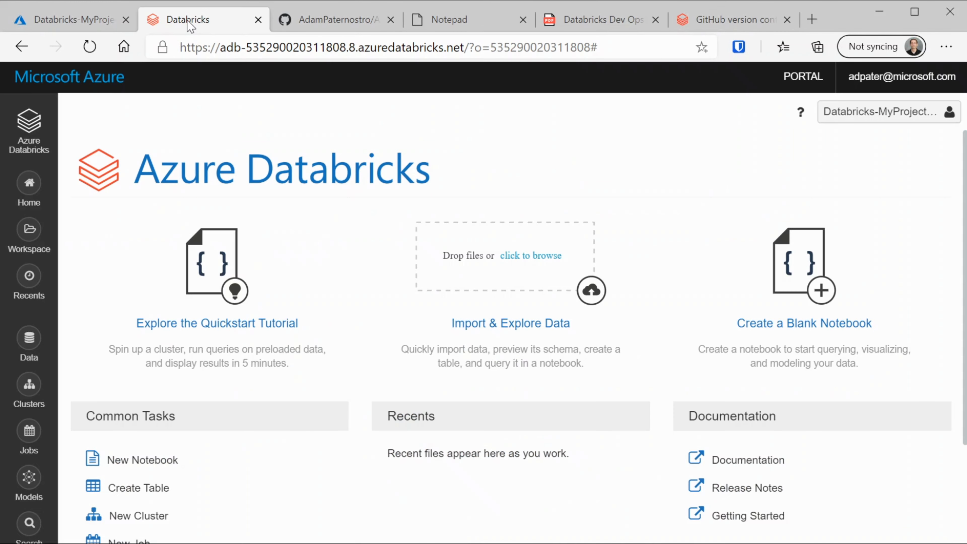
# In User Settings > Git Integration, unlock the GitHub provider settings and focus the token field
pyautogui.click(930, 112)
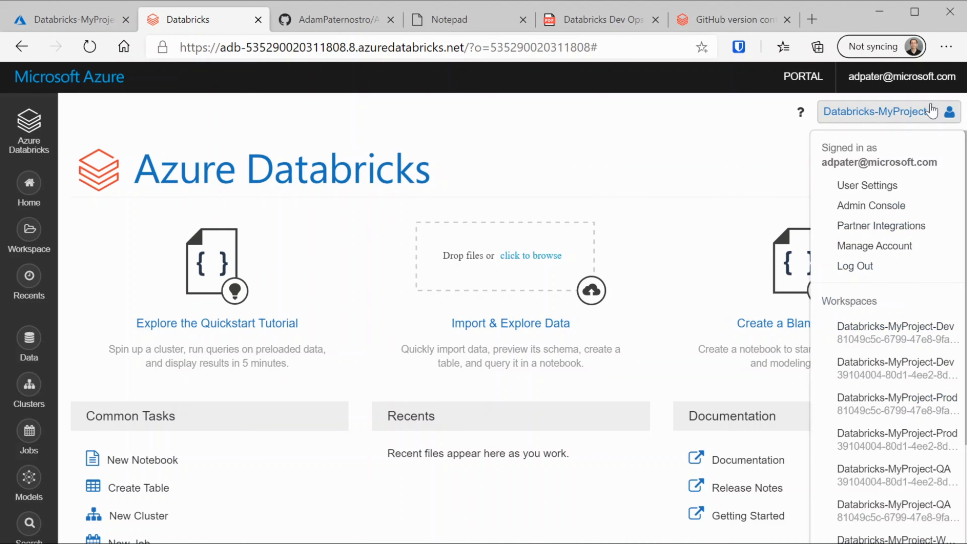
pyautogui.click(903, 193)
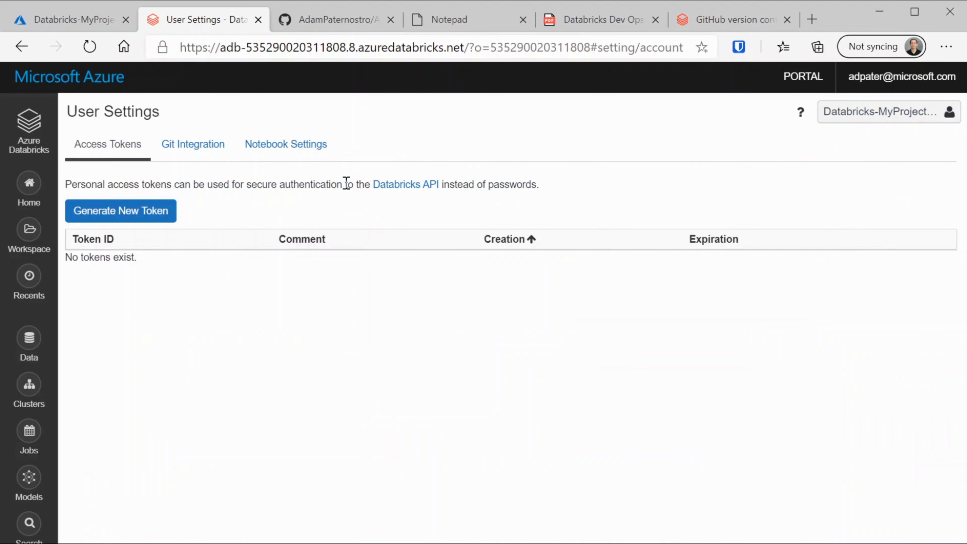
pyautogui.click(191, 149)
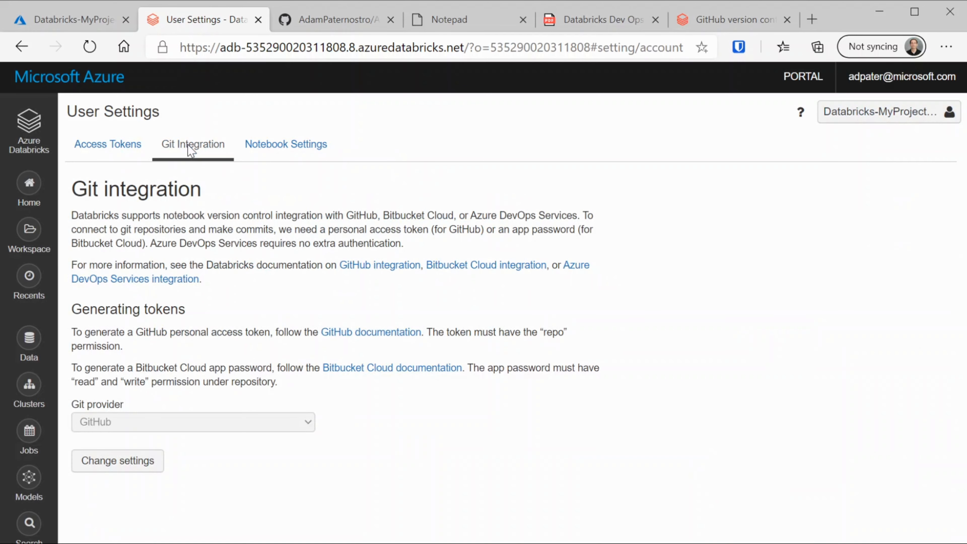
pyautogui.click(134, 461)
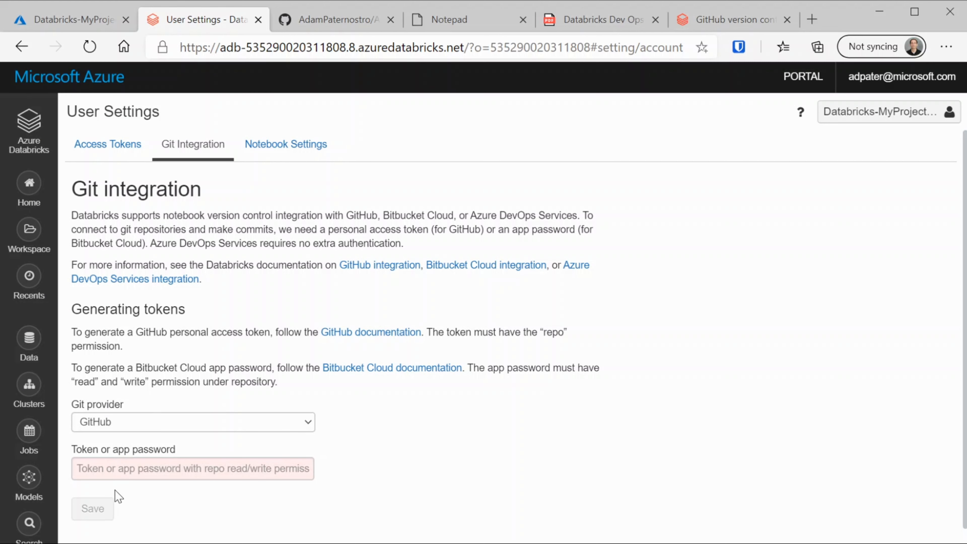
pyautogui.click(245, 472)
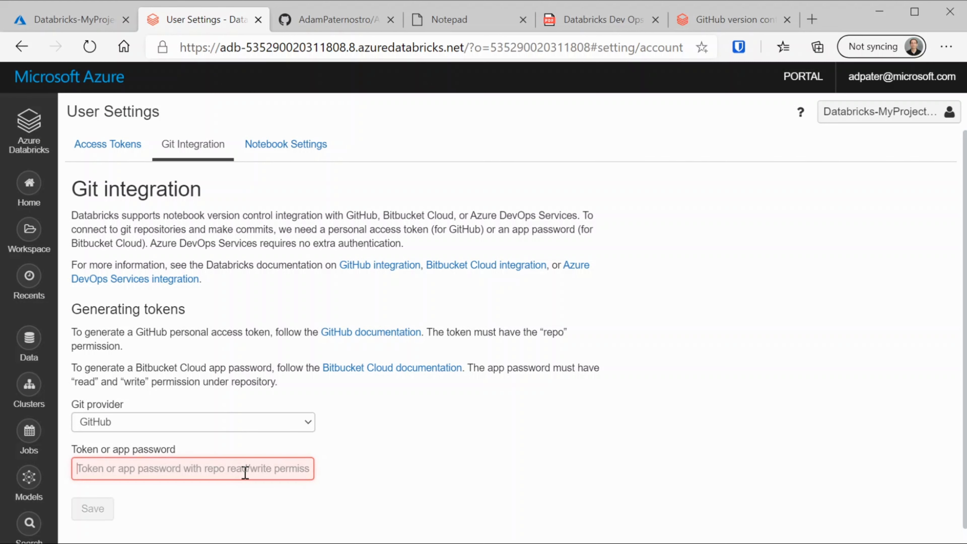
pyautogui.click(350, 23)
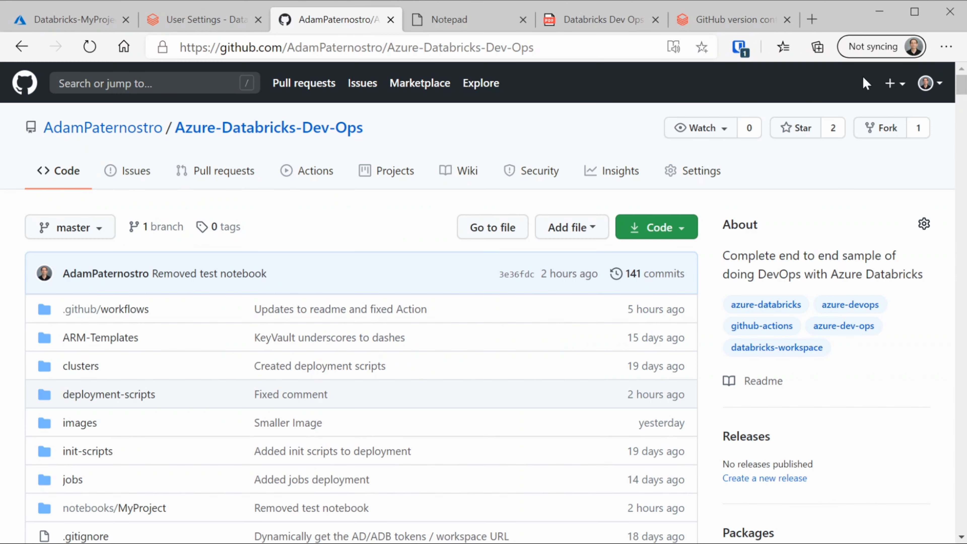
# Navigate to GitHub's personal access tokens list under Developer settings
pyautogui.click(928, 82)
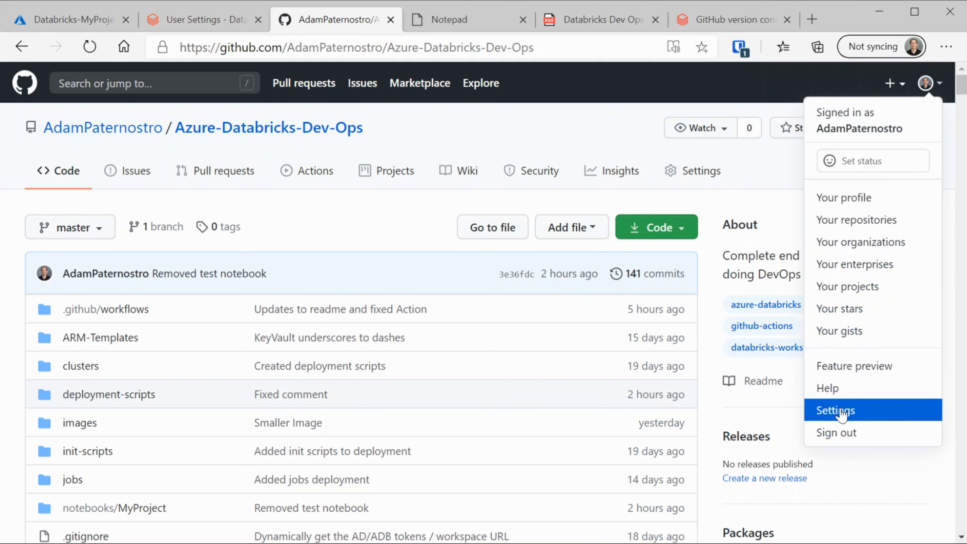
pyautogui.click(841, 411)
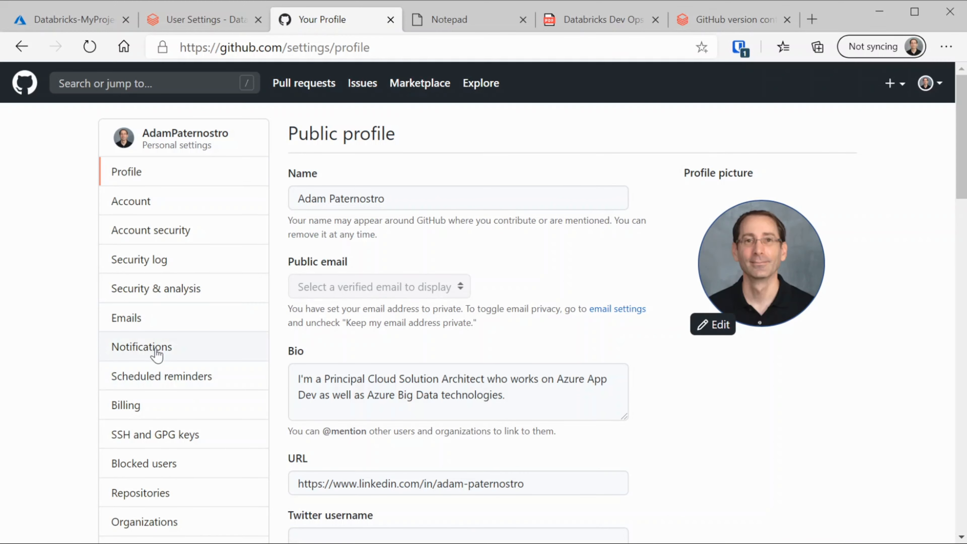
pyautogui.scroll(-6, 157, 355)
pyautogui.click(154, 383)
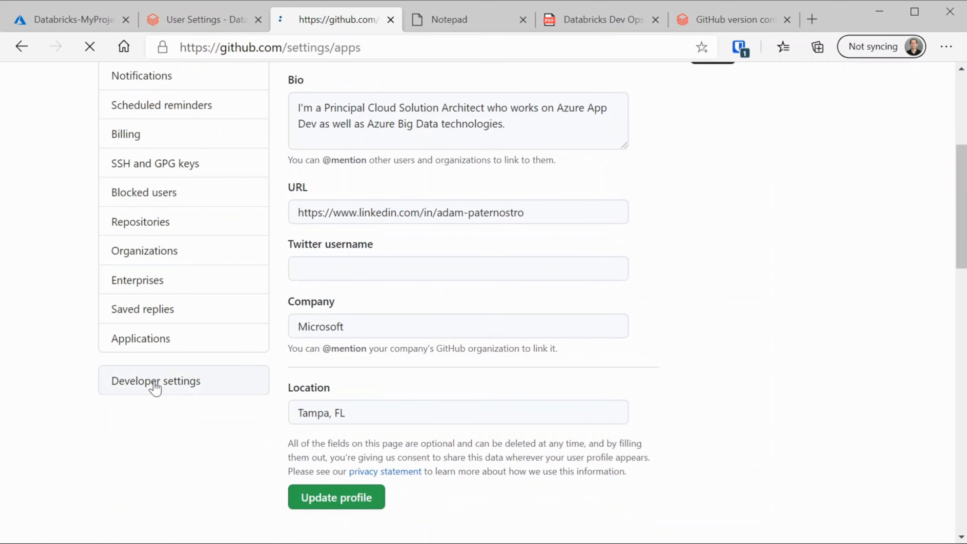
pyautogui.click(177, 238)
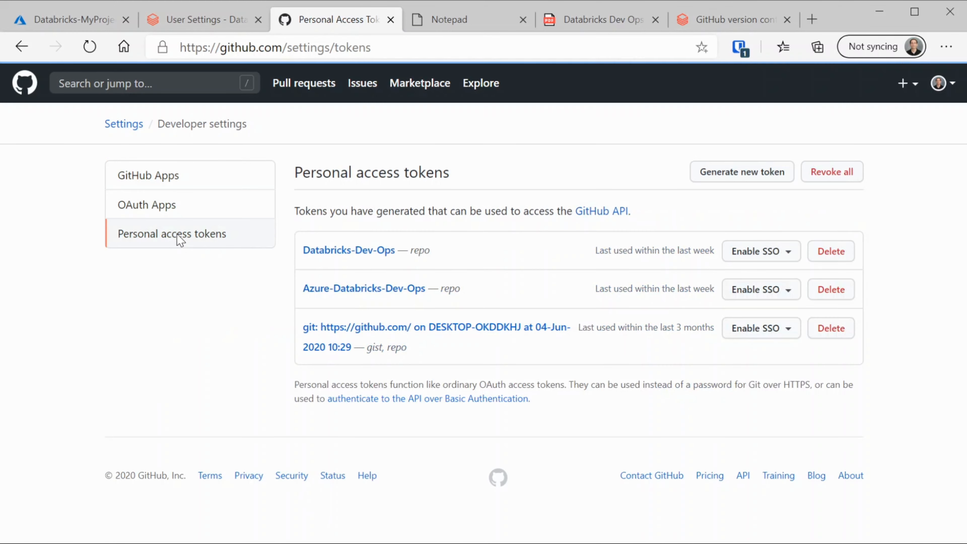
# Start a new token noted Databricks-Dev-Ops-Token, confirm the account password, and tick the full repo scope
pyautogui.click(770, 183)
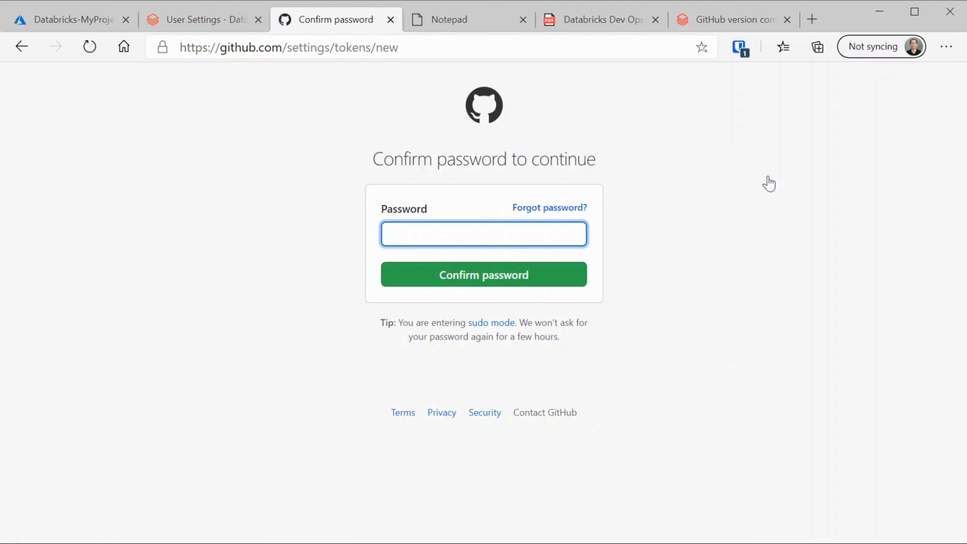
pyautogui.click(744, 48)
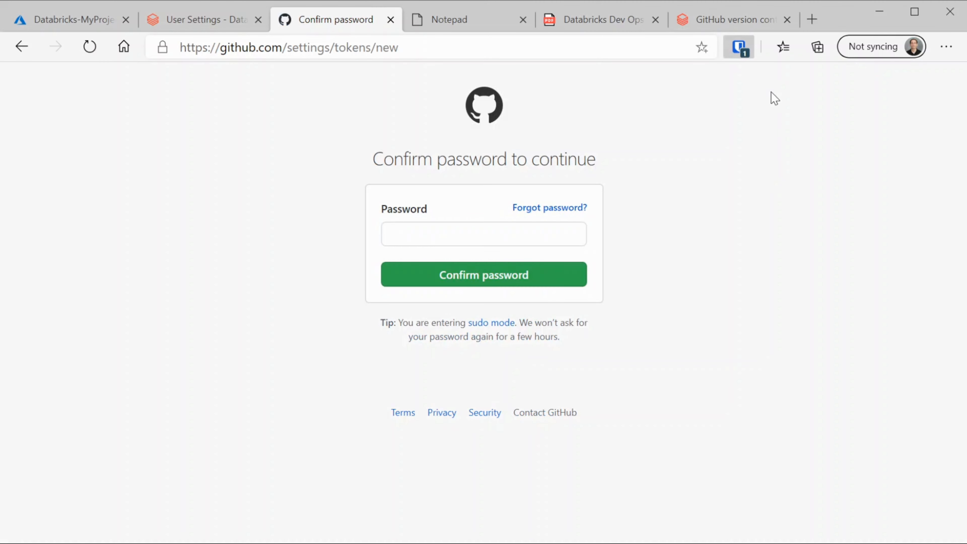
pyautogui.click(630, 135)
pyautogui.click(457, 282)
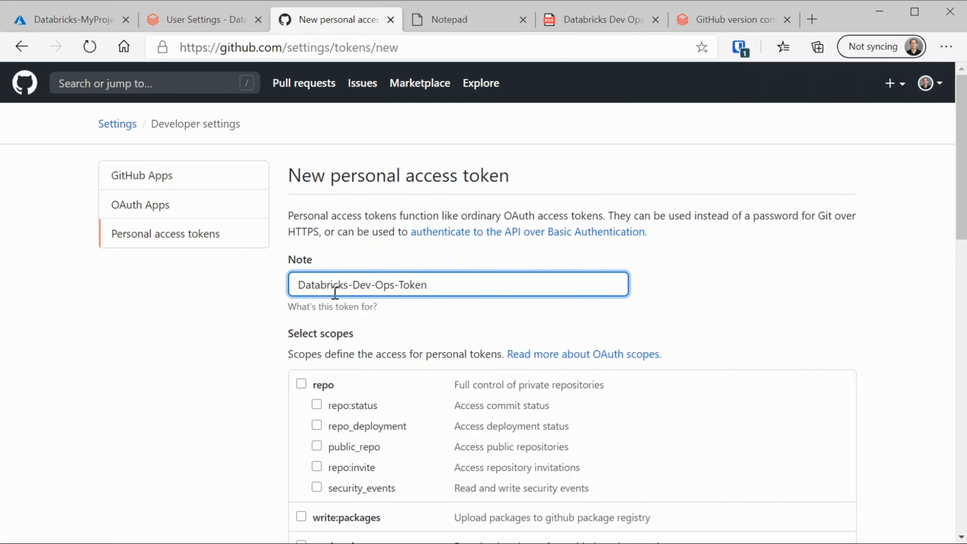
pyautogui.click(301, 383)
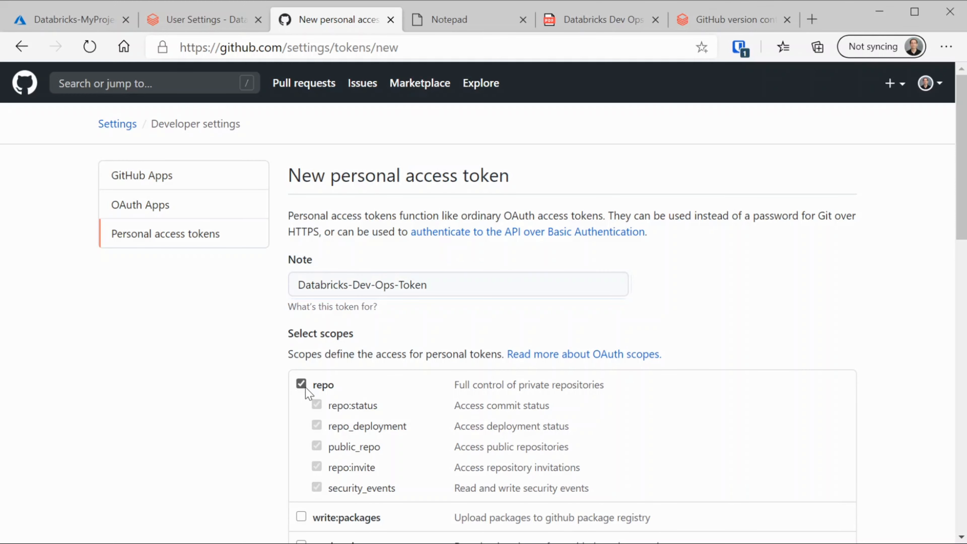
pyautogui.scroll(-15, 306, 393)
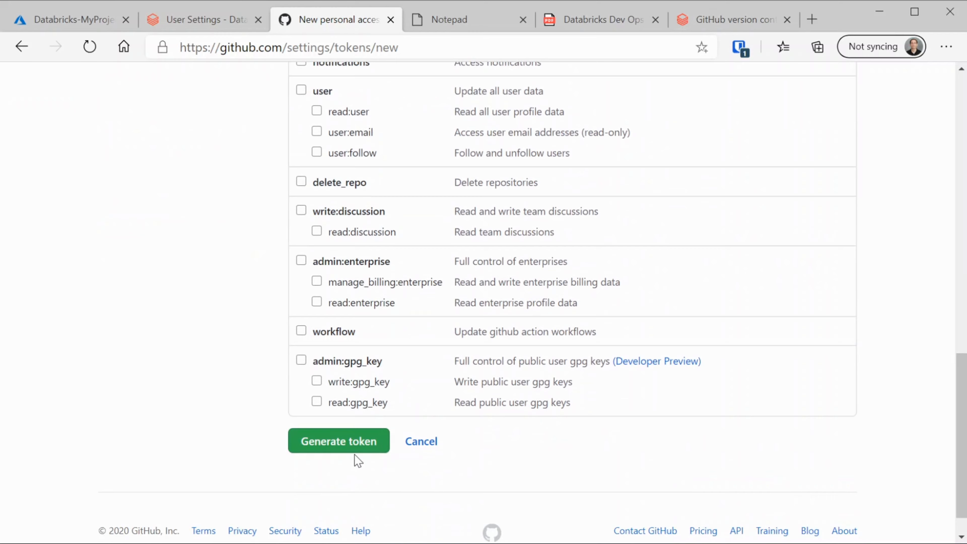
pyautogui.scroll(15, 352, 450)
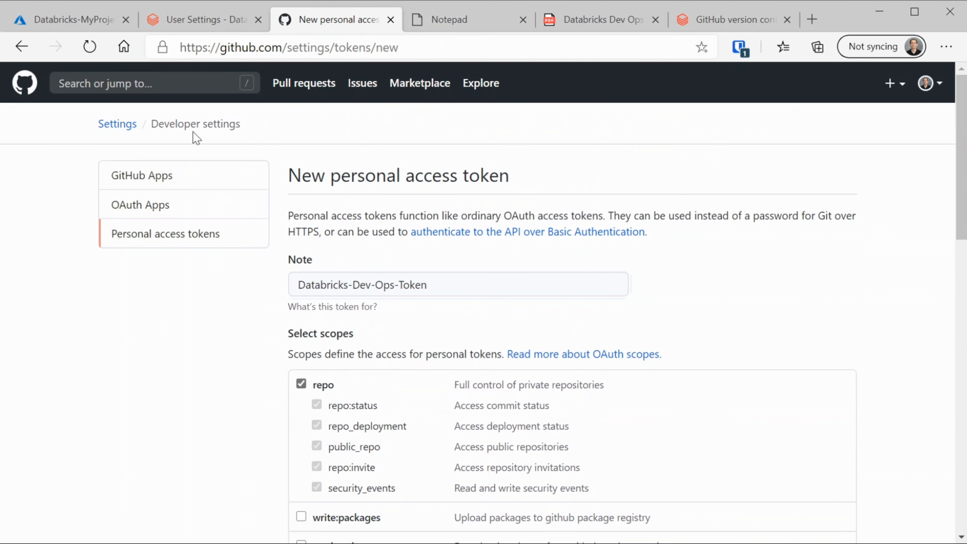
pyautogui.click(194, 22)
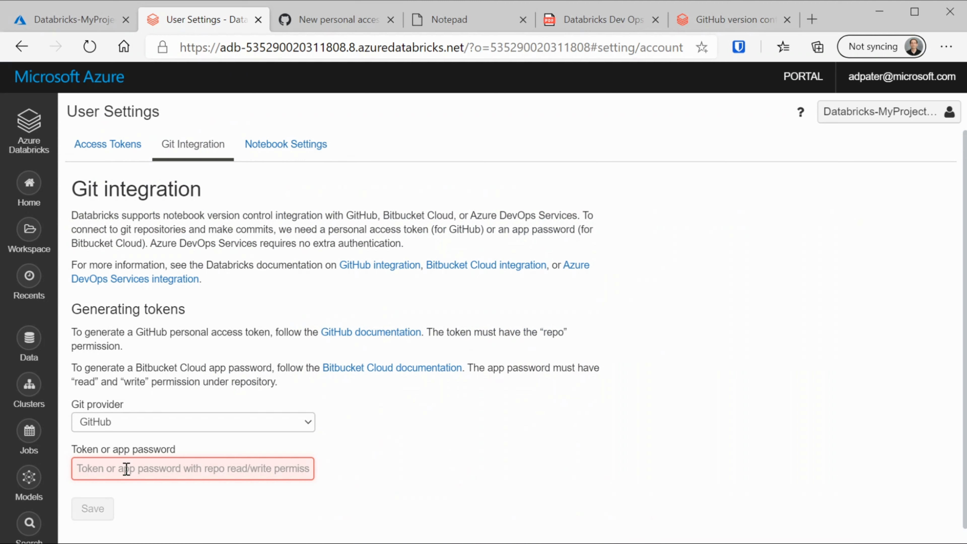
# Discard the partly typed token by leaving Git Integration for Notebook Settings and returning
pyautogui.write('•••••••••')
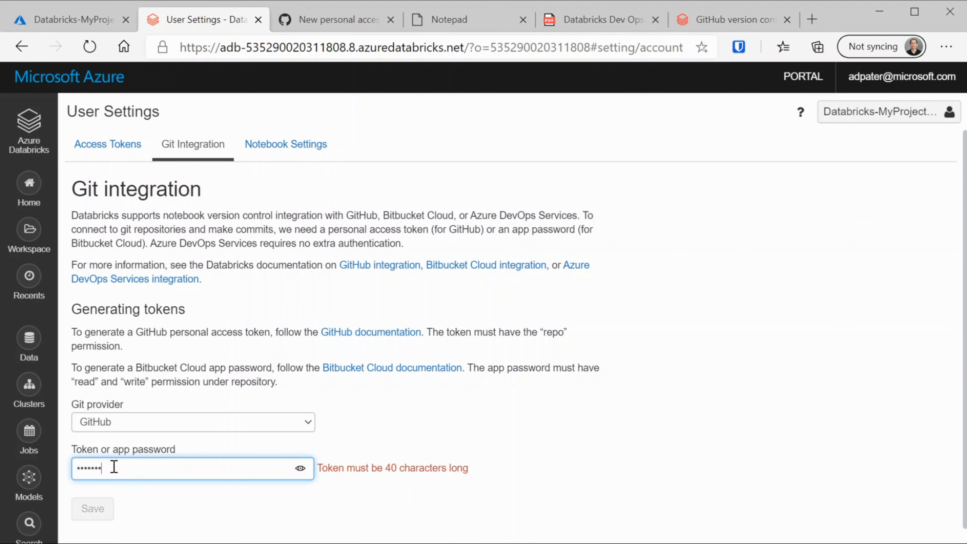
pyautogui.click(293, 148)
pyautogui.click(182, 151)
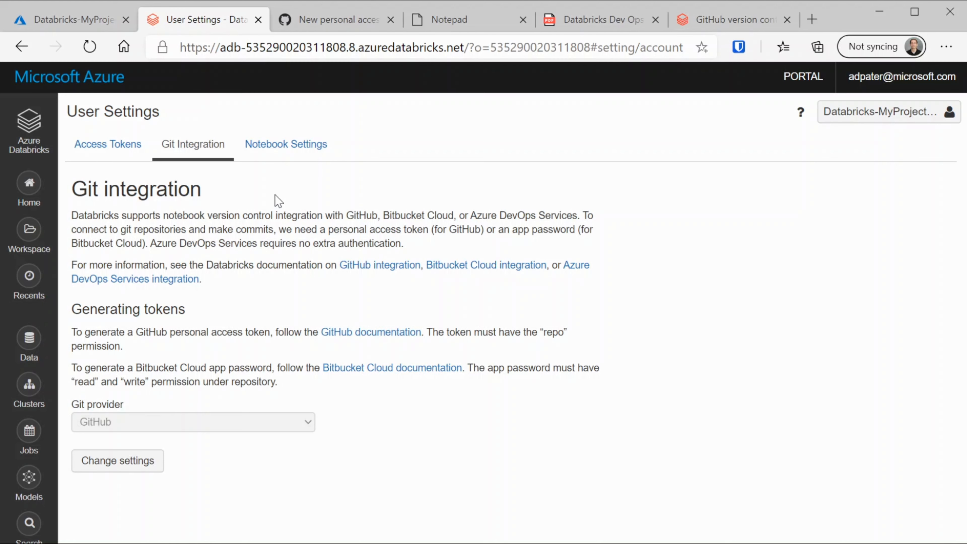
# Browse the workspace from the top-level folders through Users into your home folder
pyautogui.click(30, 235)
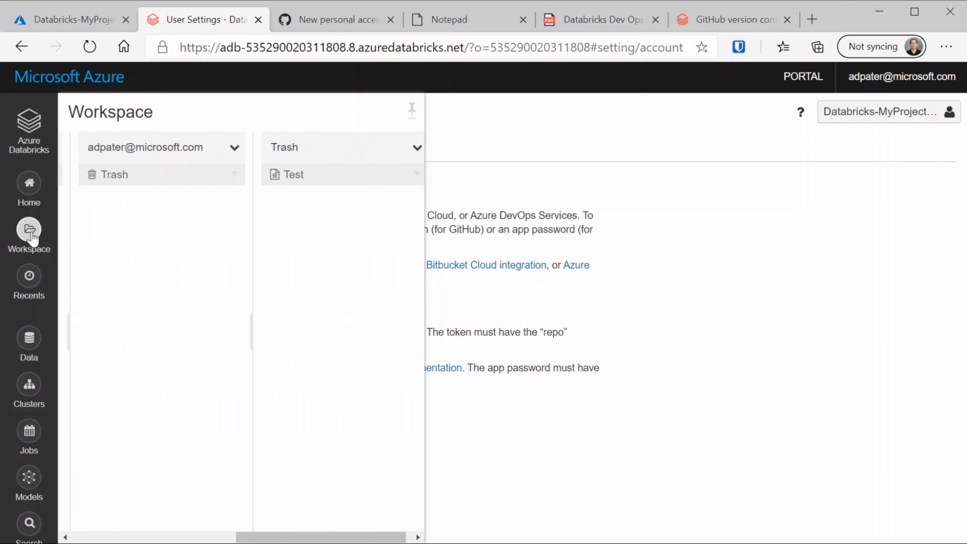
pyautogui.click(84, 334)
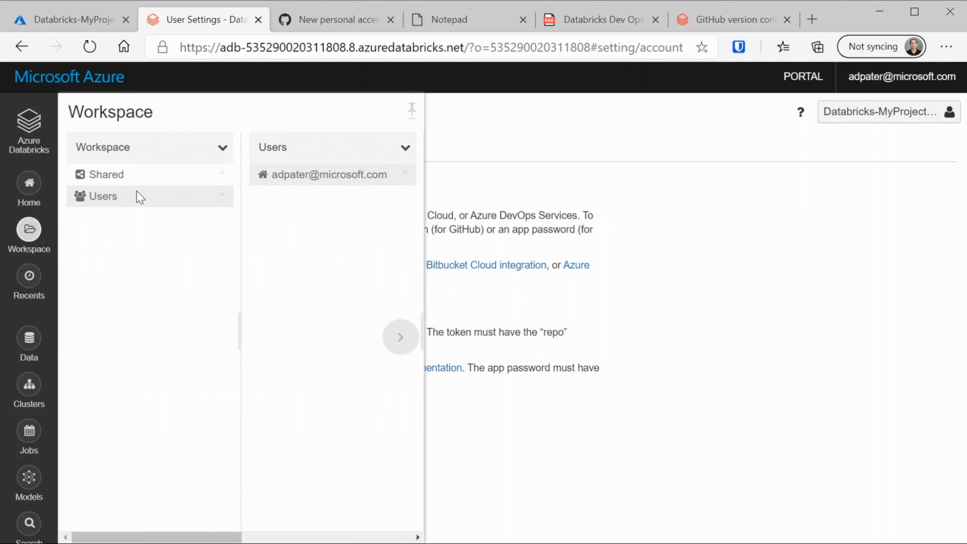
pyautogui.click(109, 192)
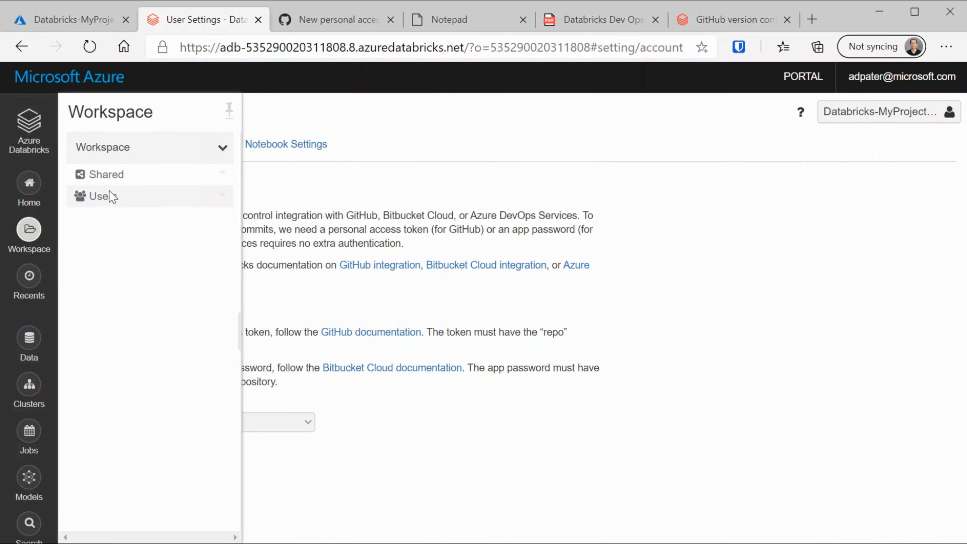
pyautogui.click(111, 192)
pyautogui.click(319, 174)
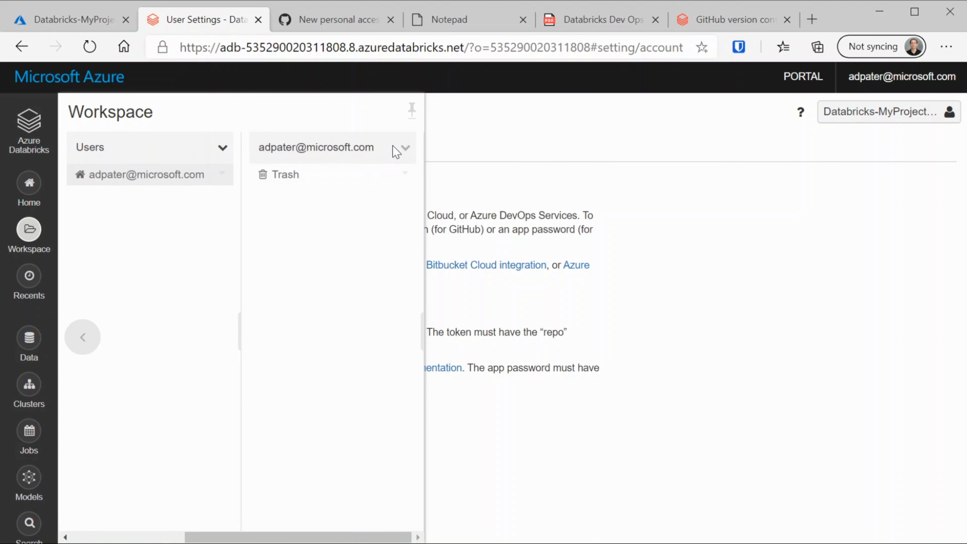
# Create a Python notebook named DemoNotebook from the home folder's Create menu
pyautogui.click(405, 148)
pyautogui.moveTo(419, 173)
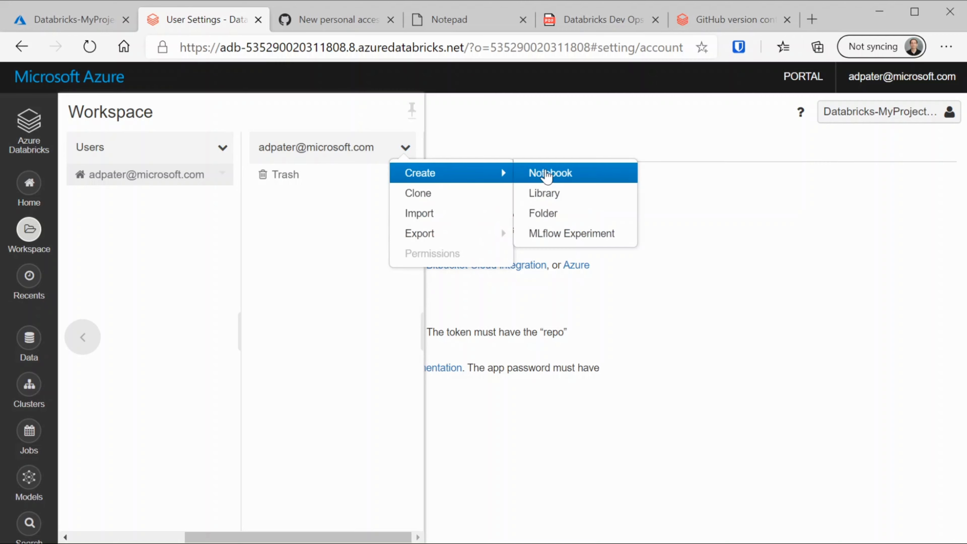
pyautogui.click(536, 173)
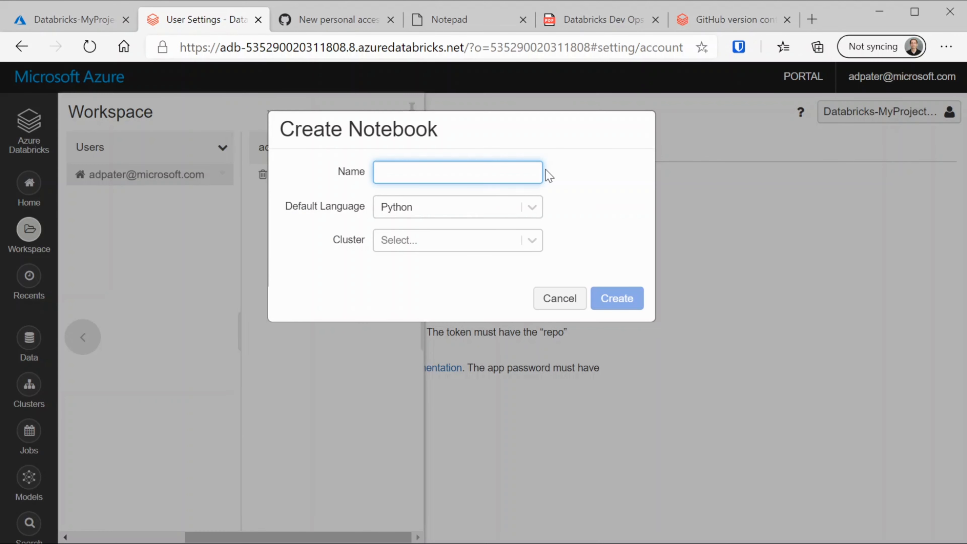
pyautogui.write('DemoNotebook')
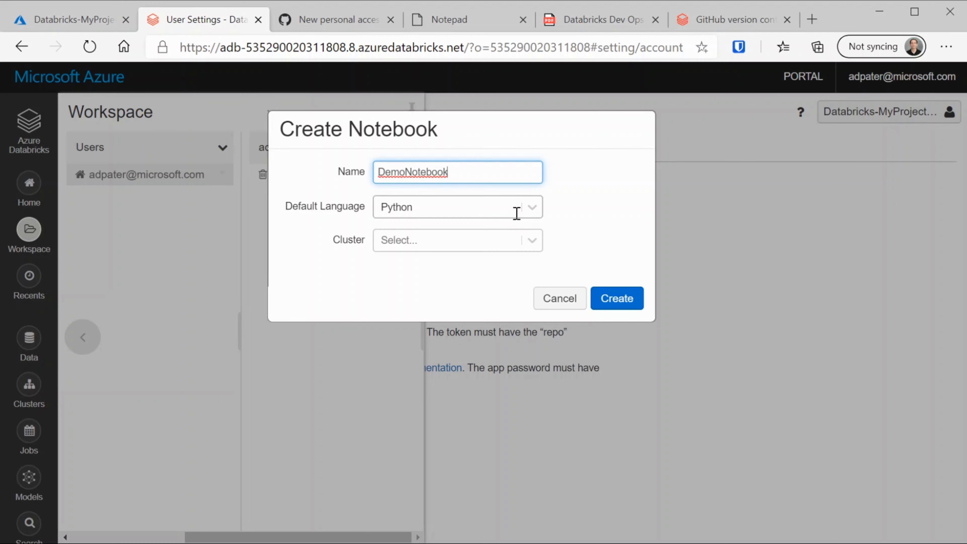
pyautogui.click(616, 305)
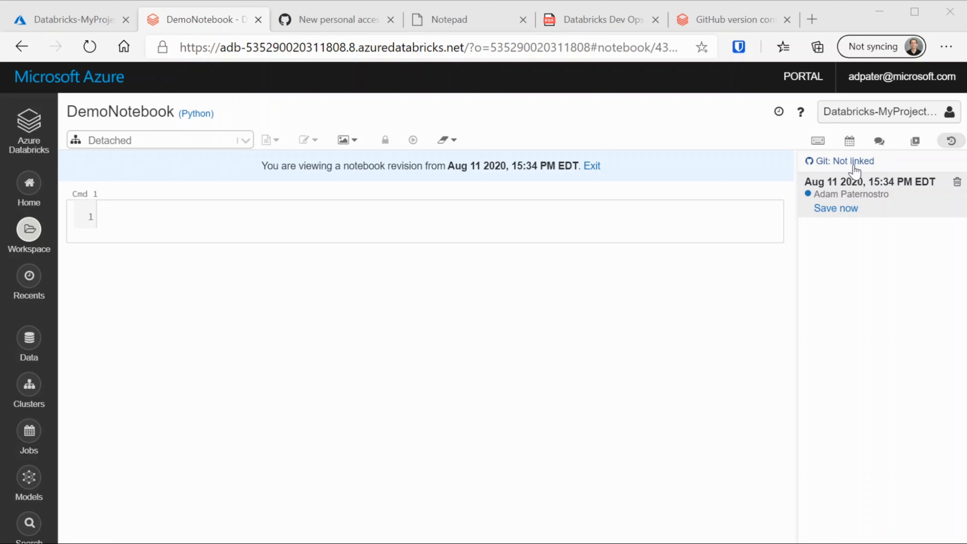
# Open DemoNotebook's Git preferences from revision history and set the status to Link
pyautogui.click(951, 141)
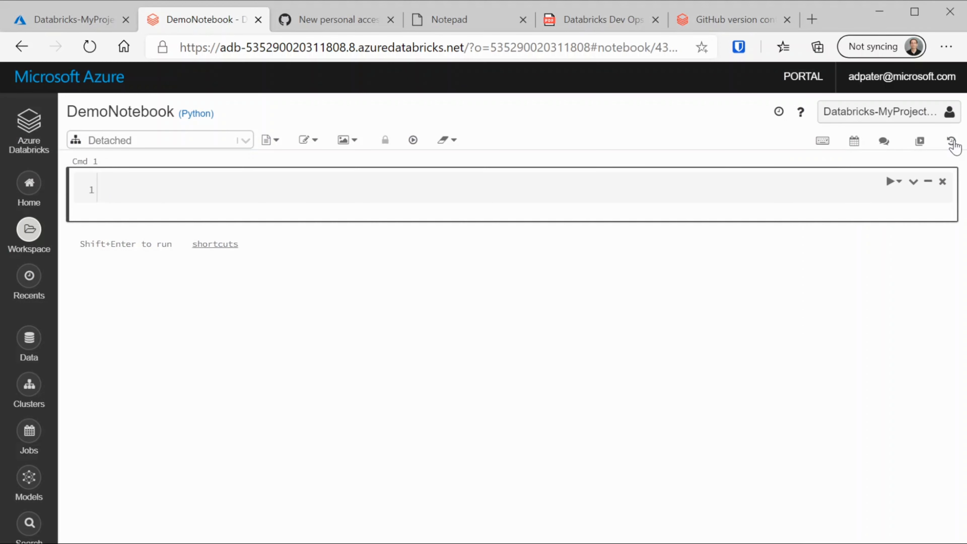
pyautogui.click(952, 142)
pyautogui.click(851, 160)
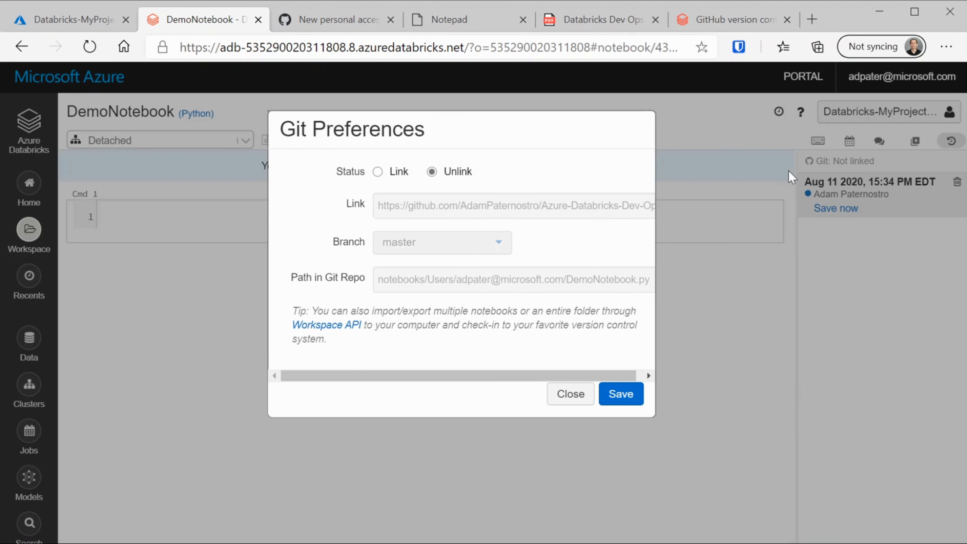
pyautogui.click(398, 172)
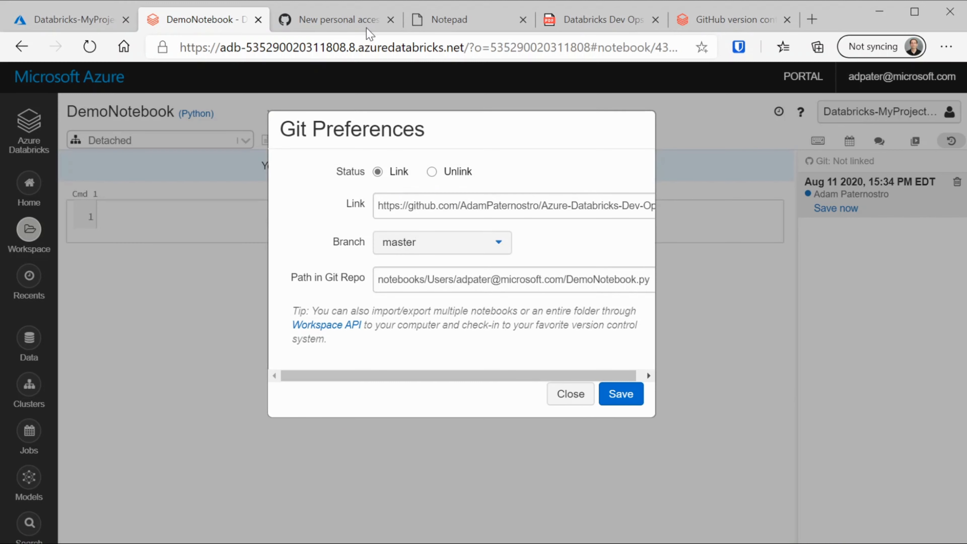
# Go back to the Azure-Databricks-Dev-Ops repository page on GitHub and copy its URL
pyautogui.click(353, 22)
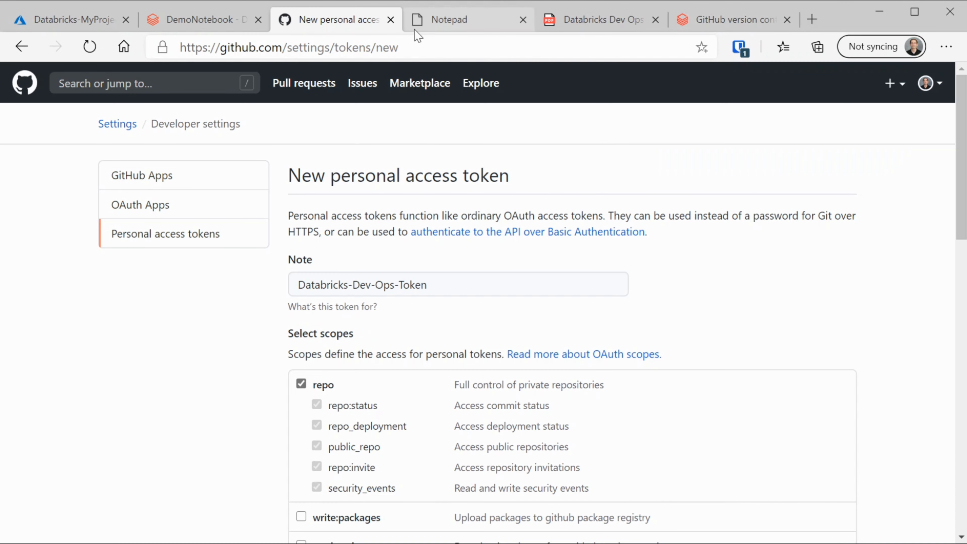
pyautogui.click(23, 48)
pyautogui.click(23, 47)
pyautogui.click(23, 48)
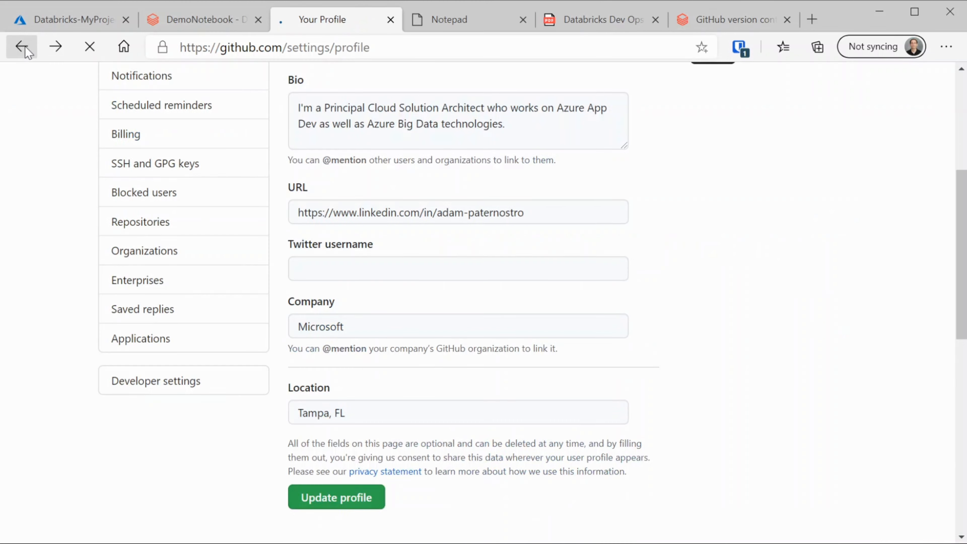
pyautogui.click(23, 47)
pyautogui.click(375, 38)
pyautogui.hotkey('ctrl', 'c')
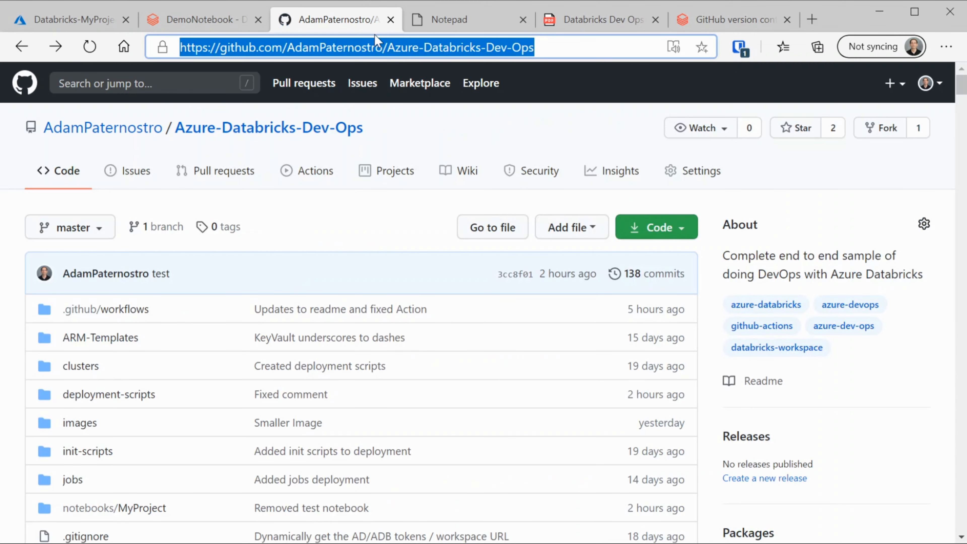
pyautogui.click(221, 21)
# Paste the repo URL into the Git link, keep master and the notebooks/DemoNotebook path, and save
pyautogui.click(486, 200)
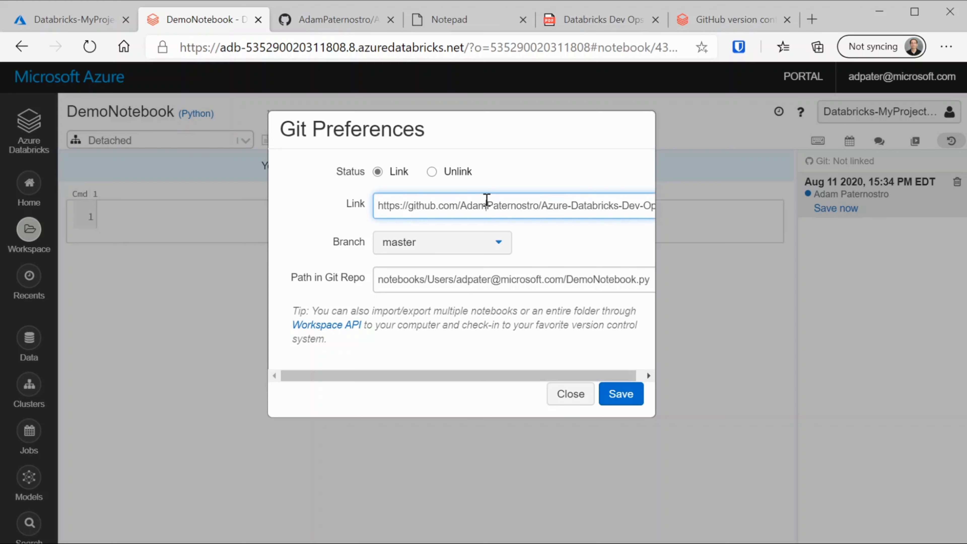
pyautogui.hotkey('ctrl', 'a')
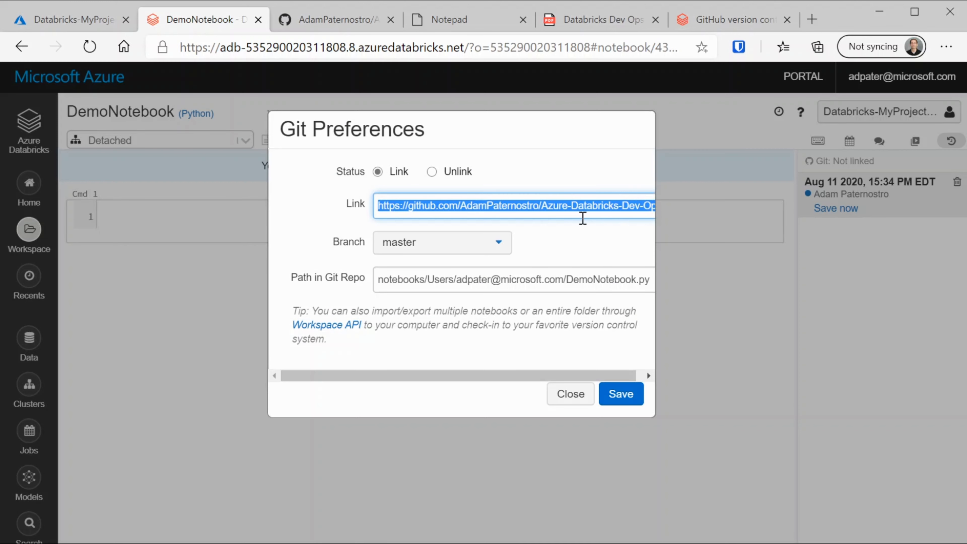
pyautogui.hotkey('ctrl', 'v')
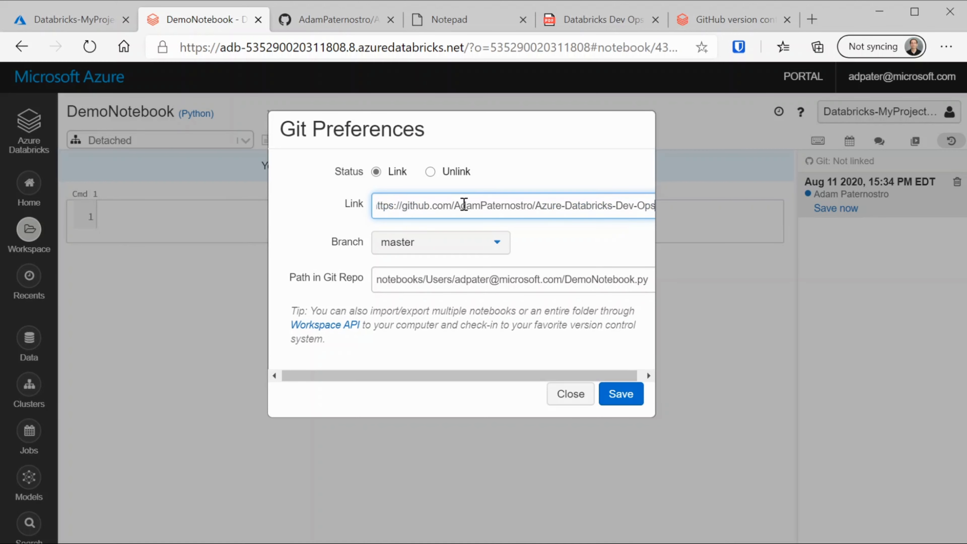
pyautogui.moveTo(535, 205); pyautogui.dragTo(653, 206)
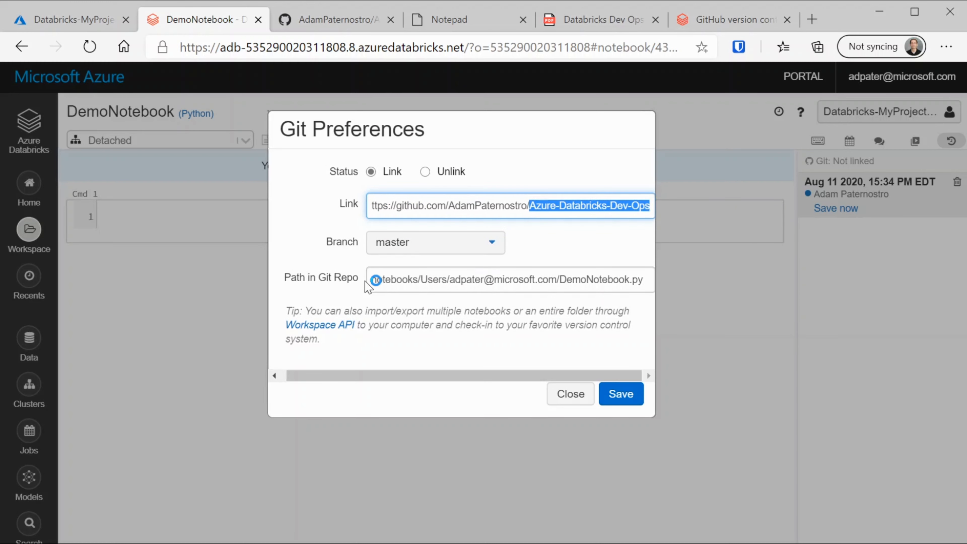
pyautogui.moveTo(371, 279); pyautogui.dragTo(614, 277)
pyautogui.doubleClick(614, 278)
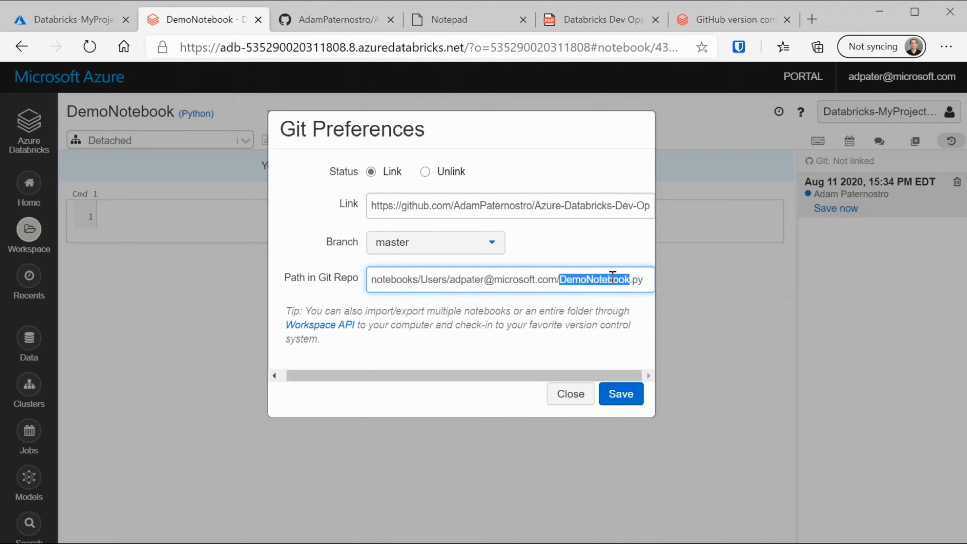
pyautogui.click(612, 389)
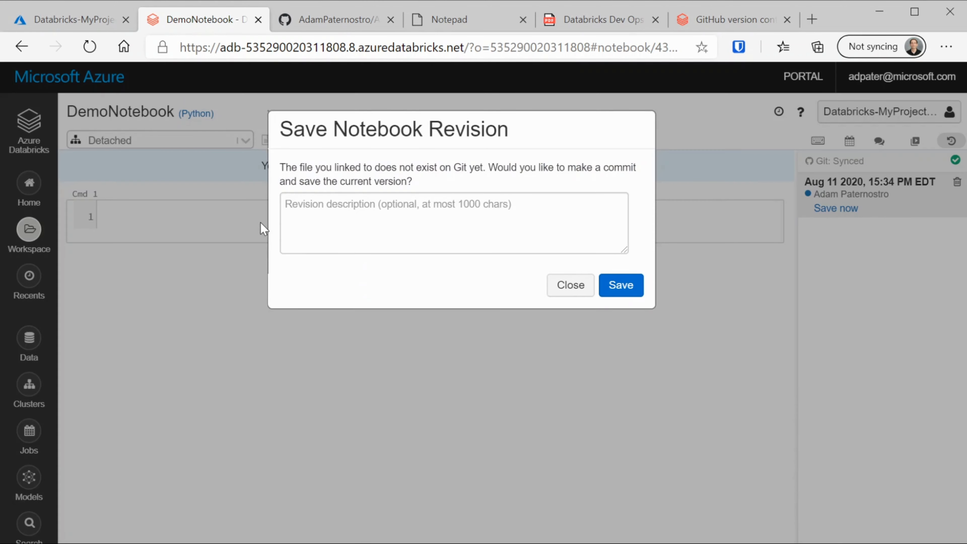
# Commit DemoNotebook with the revision description 'Test'
pyautogui.click(403, 219)
pyautogui.write('Test')
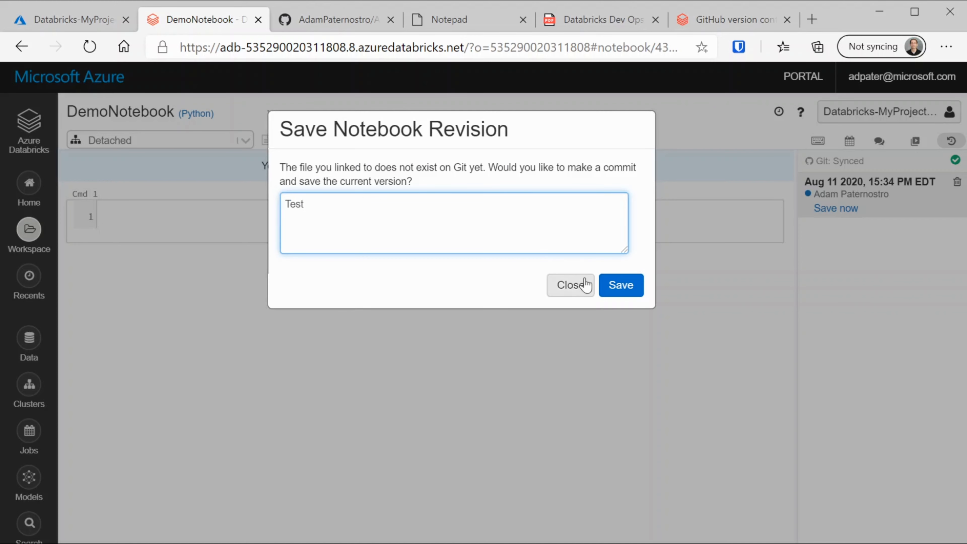
pyautogui.click(621, 287)
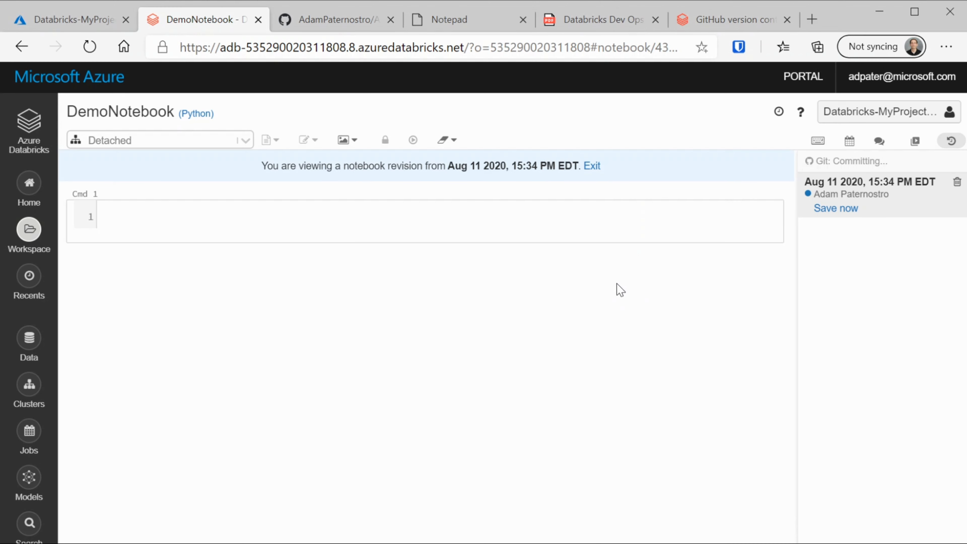
pyautogui.click(341, 23)
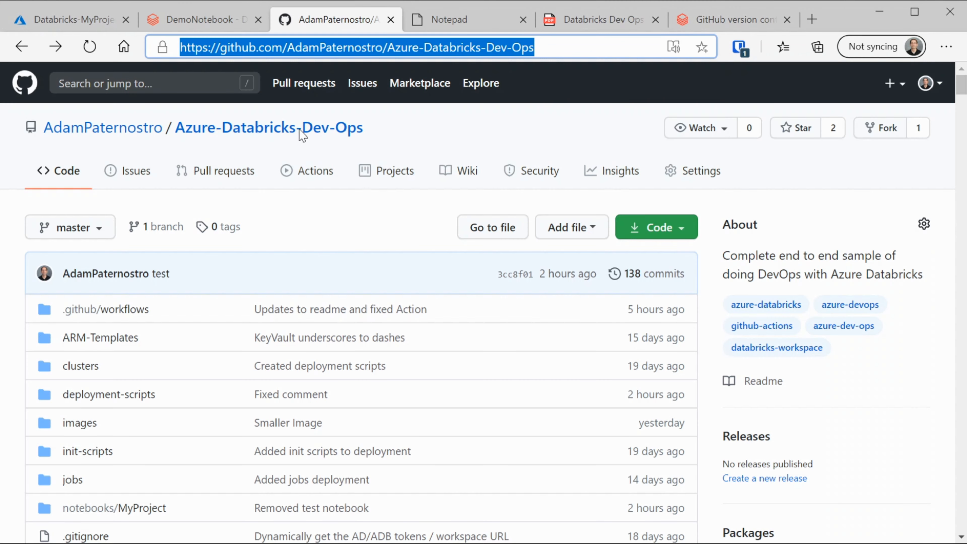
# Reload the GitHub repo and open DemoNotebook.py under notebooks > Users > your folder
pyautogui.click(87, 54)
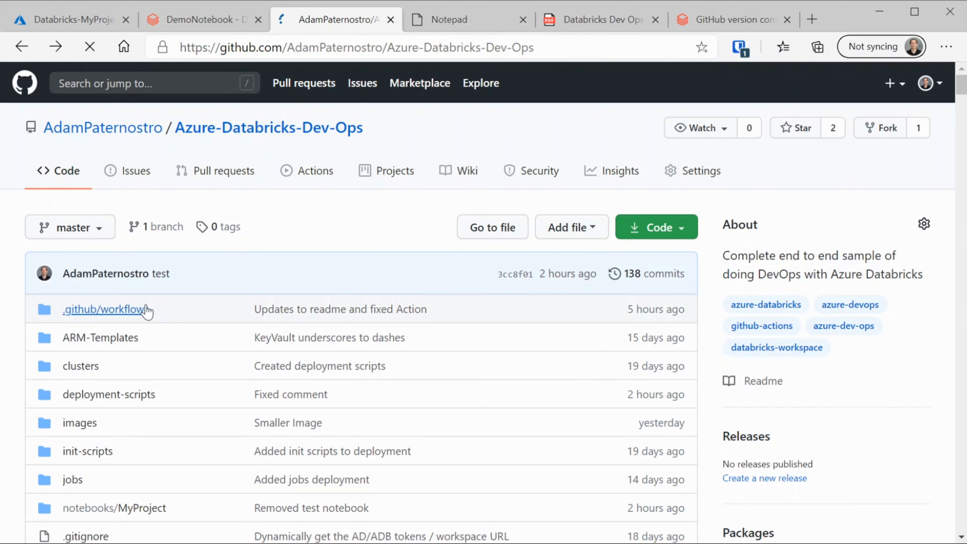
pyautogui.scroll(-3, 114, 446)
pyautogui.click(92, 365)
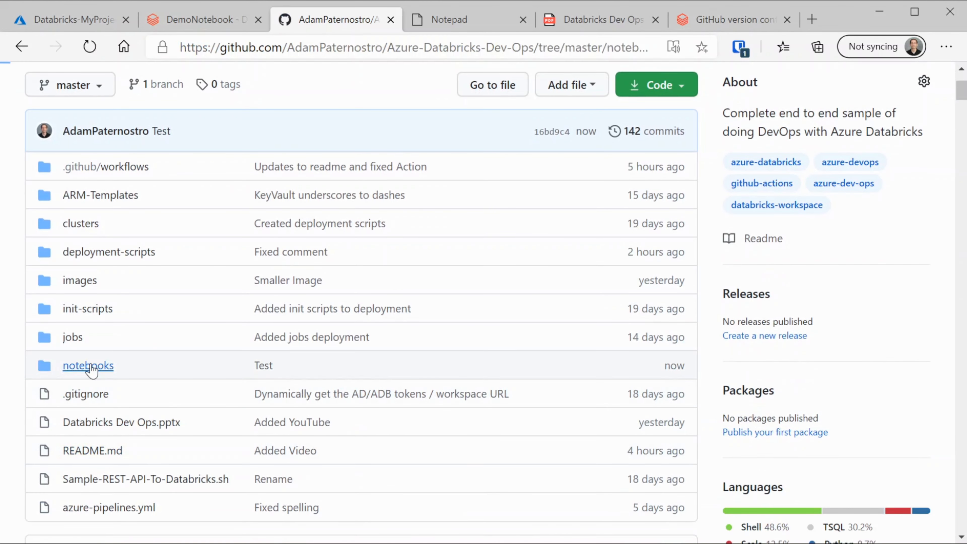
pyautogui.click(118, 366)
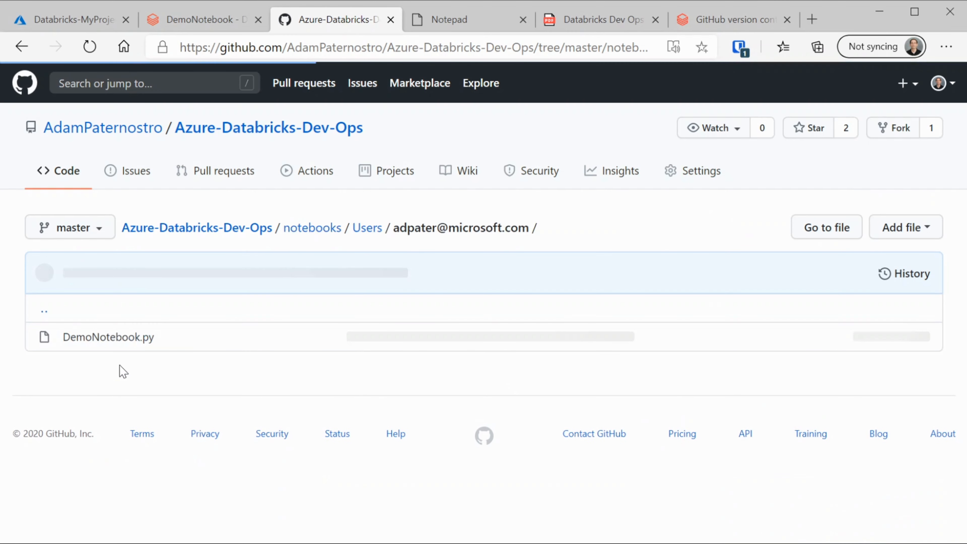
pyautogui.click(118, 341)
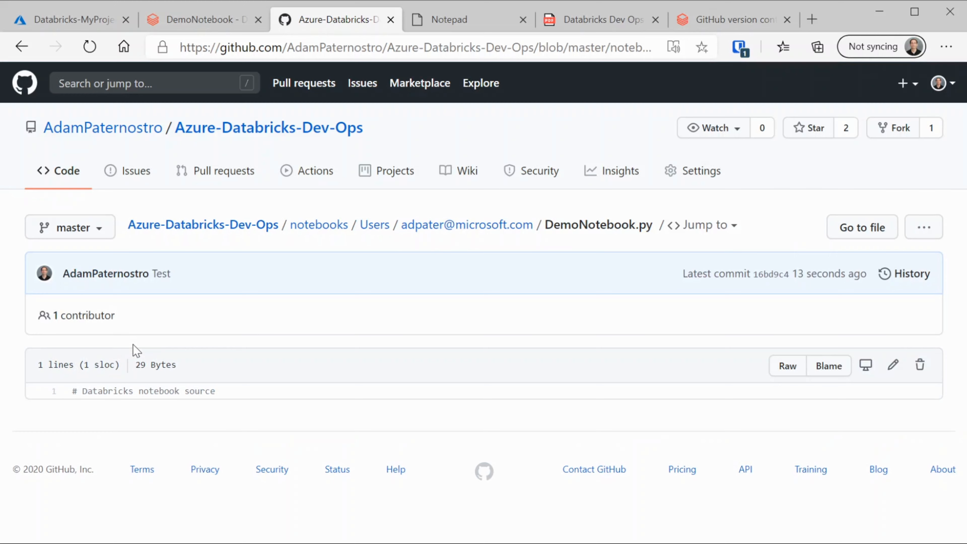
pyautogui.click(208, 21)
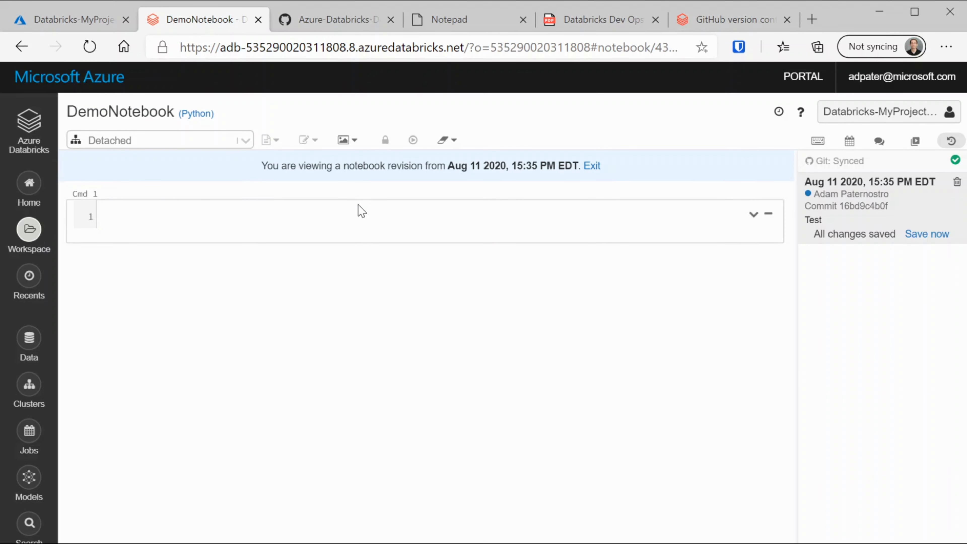
# Return to the Dev Ops PDF diagram and highlight its Workspace (Work Area) label
pyautogui.click(80, 23)
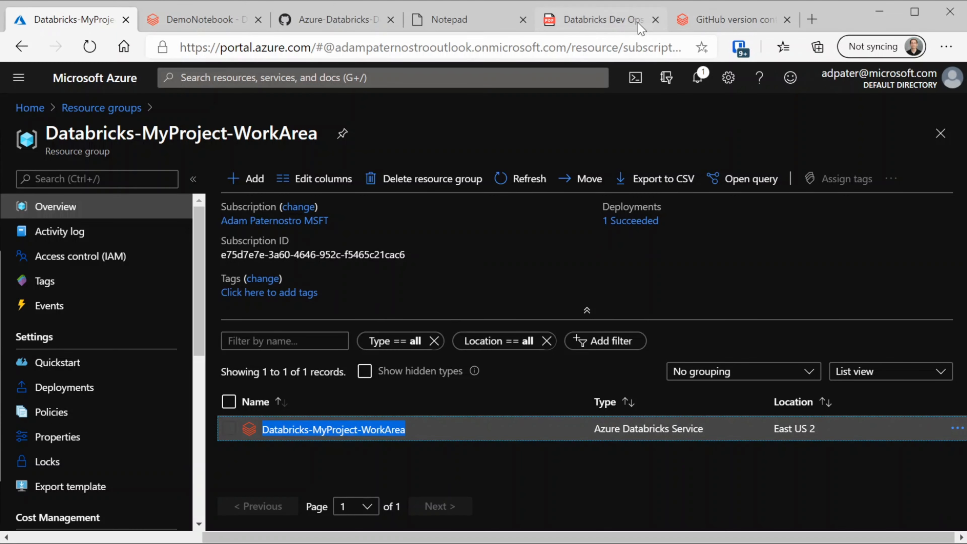
pyautogui.click(597, 20)
pyautogui.moveTo(95, 261); pyautogui.dragTo(208, 262)
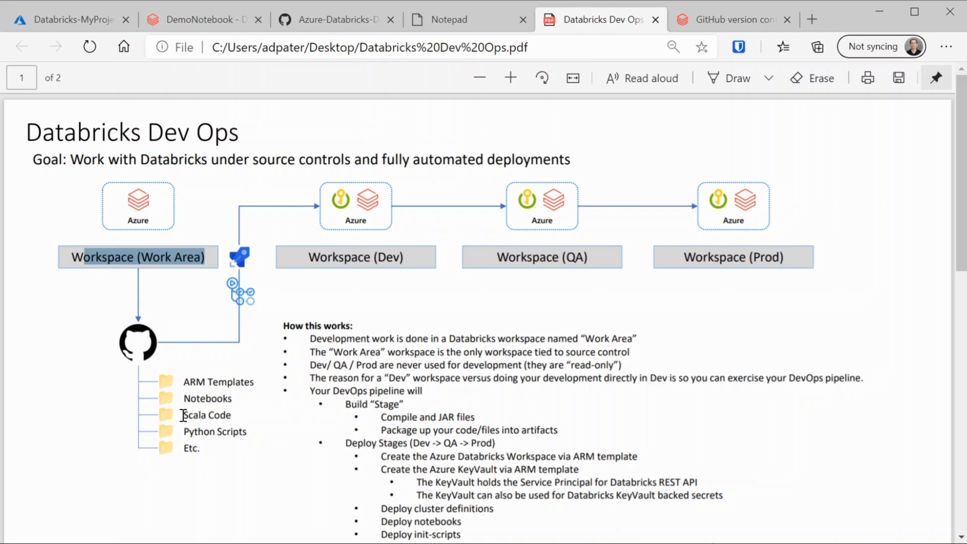
# Highlight 'Notebooks' in the PDF diagram, then bring up the Databricks GitHub version control docs
pyautogui.moveTo(183, 399); pyautogui.dragTo(251, 405)
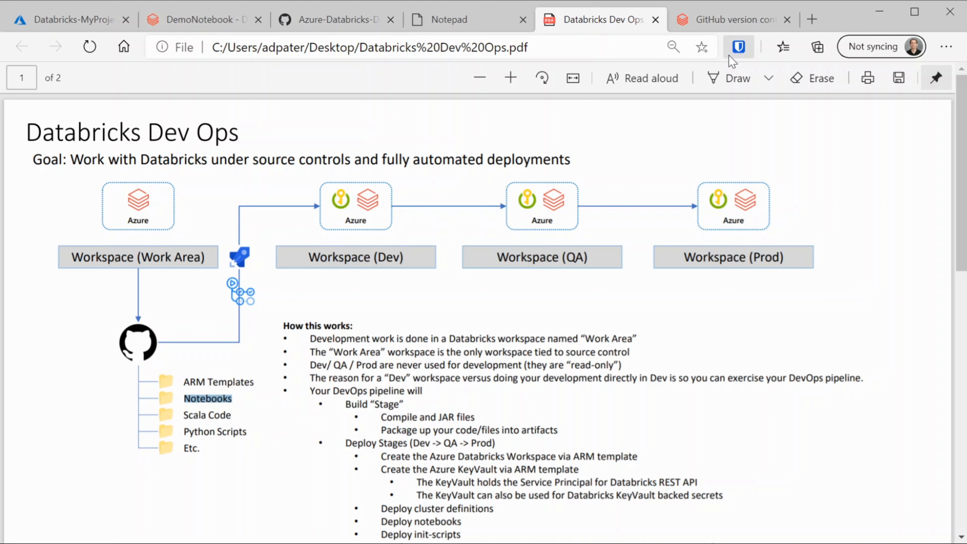
pyautogui.click(722, 24)
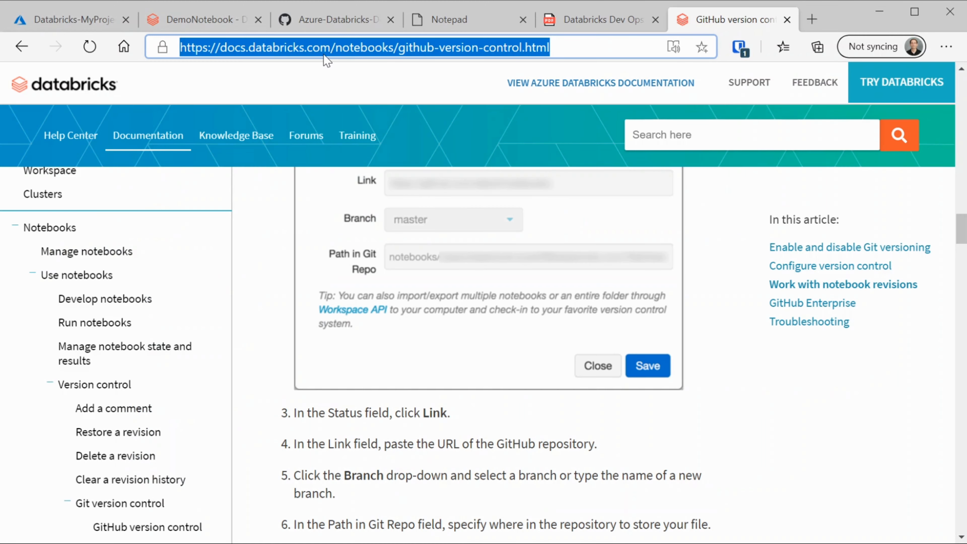
# Review the Generate token and Git Integration docs, then return to the agenda's Connect Notebook item
pyautogui.scroll(15, 476, 349)
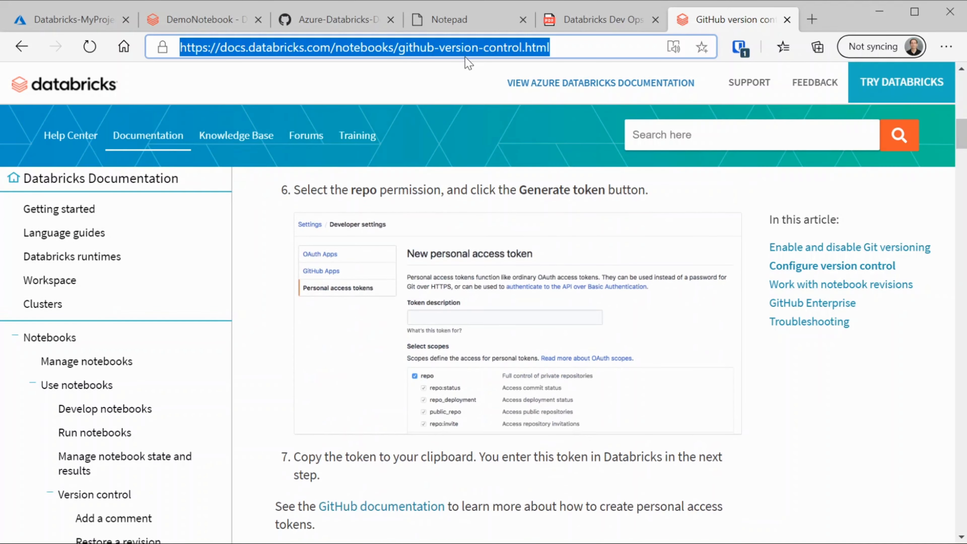
pyautogui.scroll(-10, 424, 384)
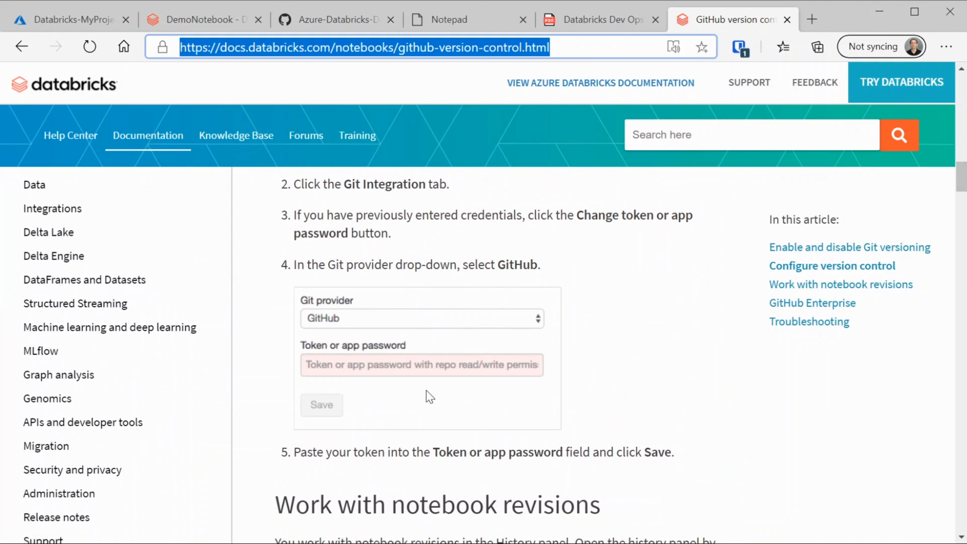
pyautogui.click(595, 30)
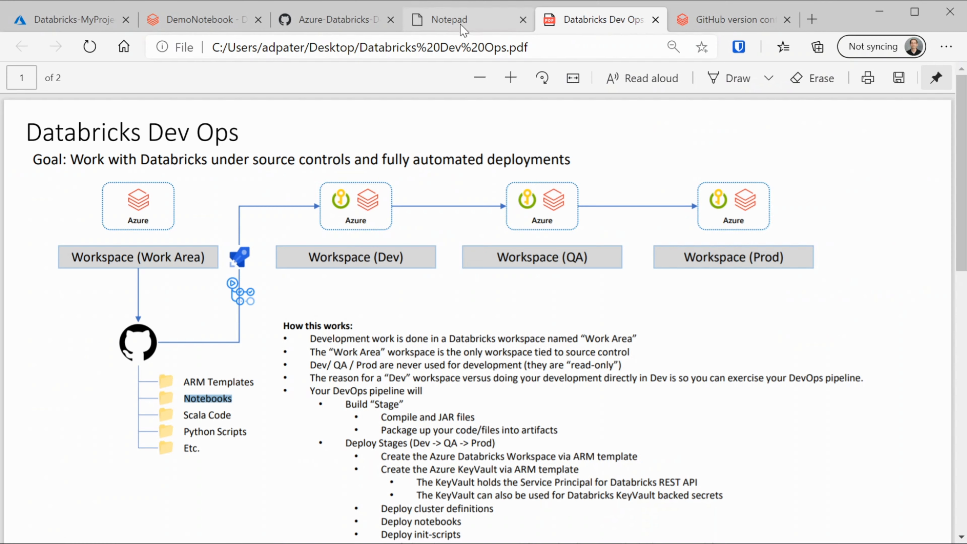
pyautogui.click(468, 25)
pyautogui.click(354, 23)
pyautogui.click(453, 22)
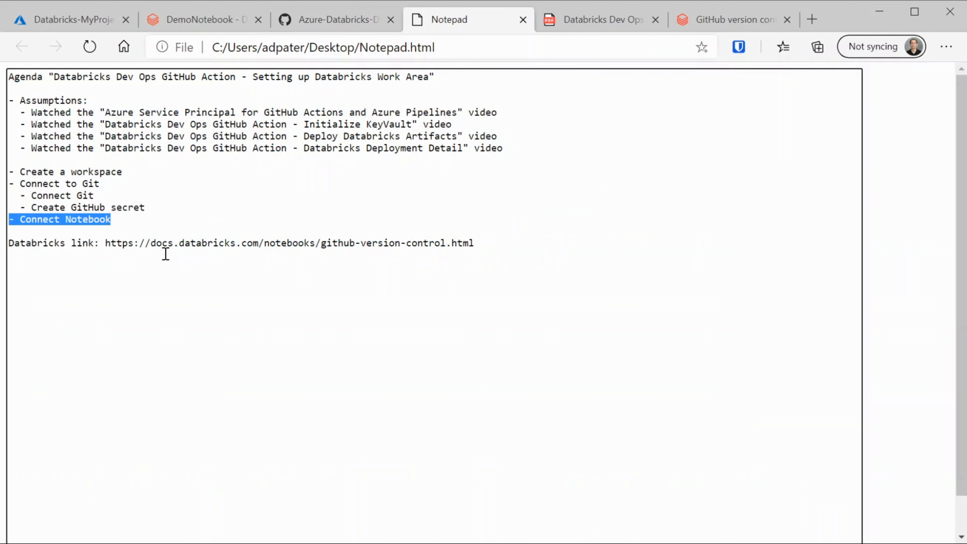
pyautogui.click(148, 228)
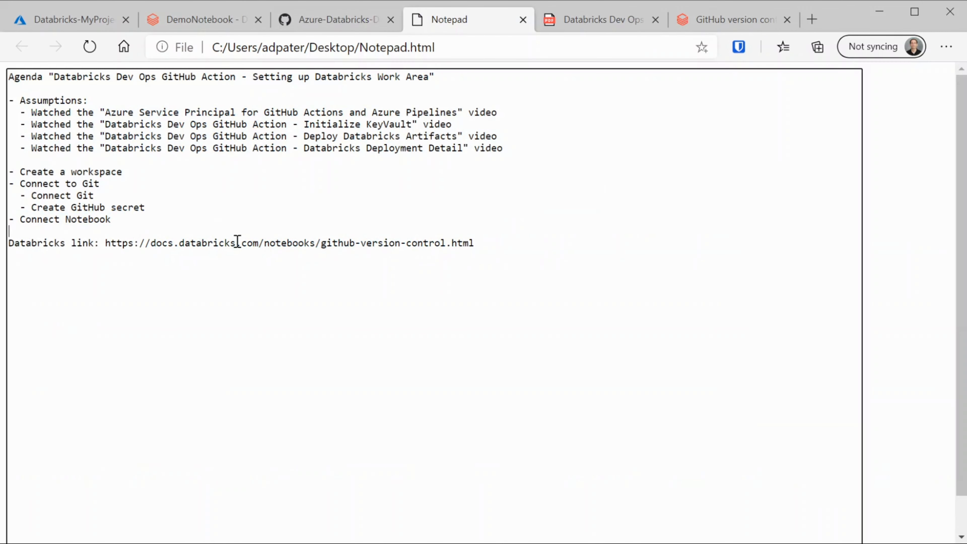